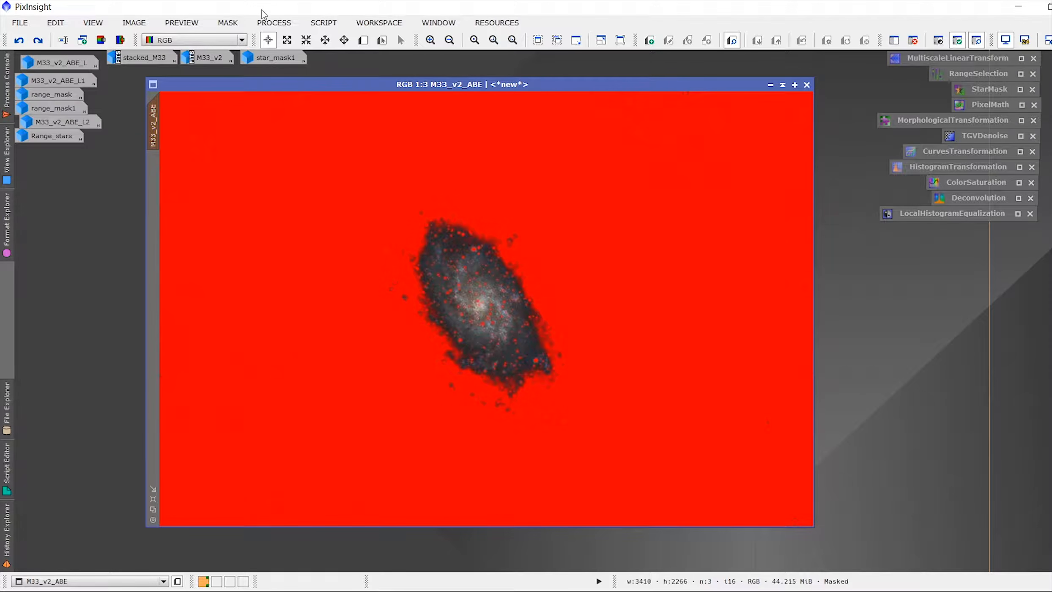
Step: Remove the existing mask from the M33_v2_ABE image and apply Range_stars as its mask, minimizing the mask image
{"action": "left_click", "coordinate": [227, 23]}
{"action": "left_click", "coordinate": [258, 56]}
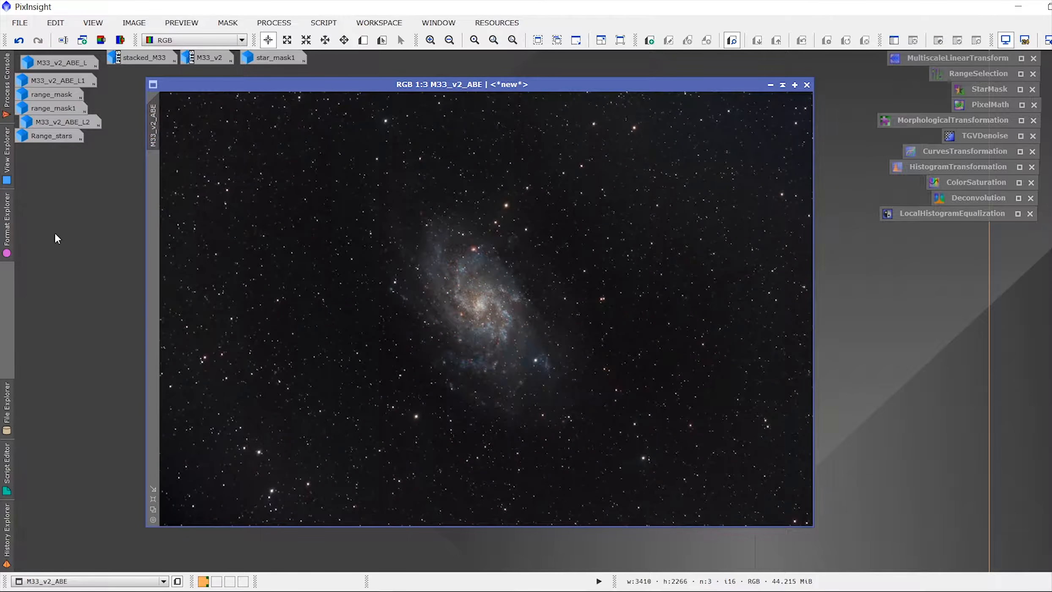
{"action": "double_click", "coordinate": [45, 134]}
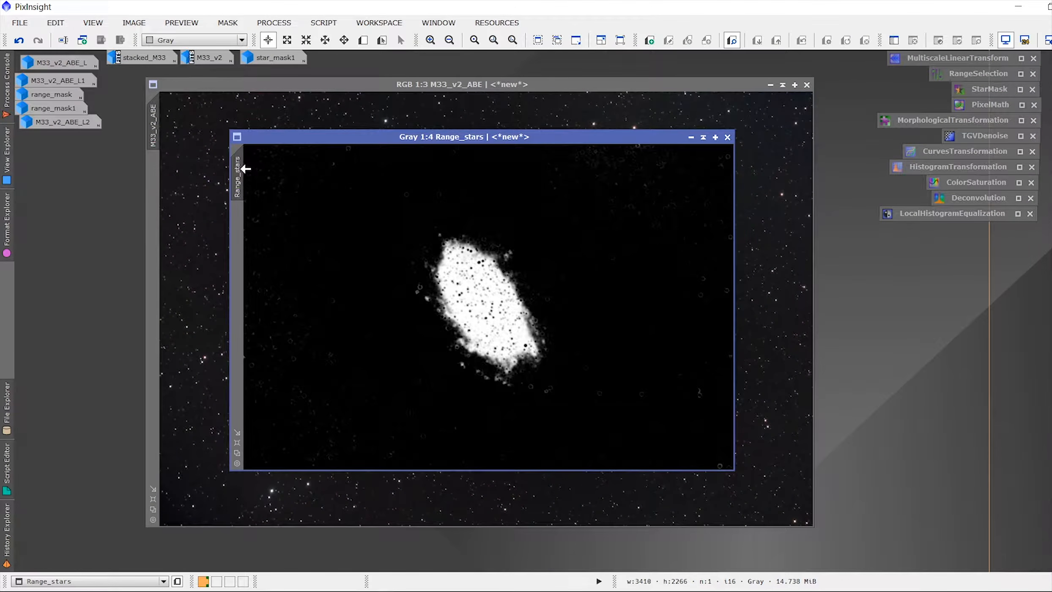
{"action": "mouse_move", "coordinate": [243, 168]}
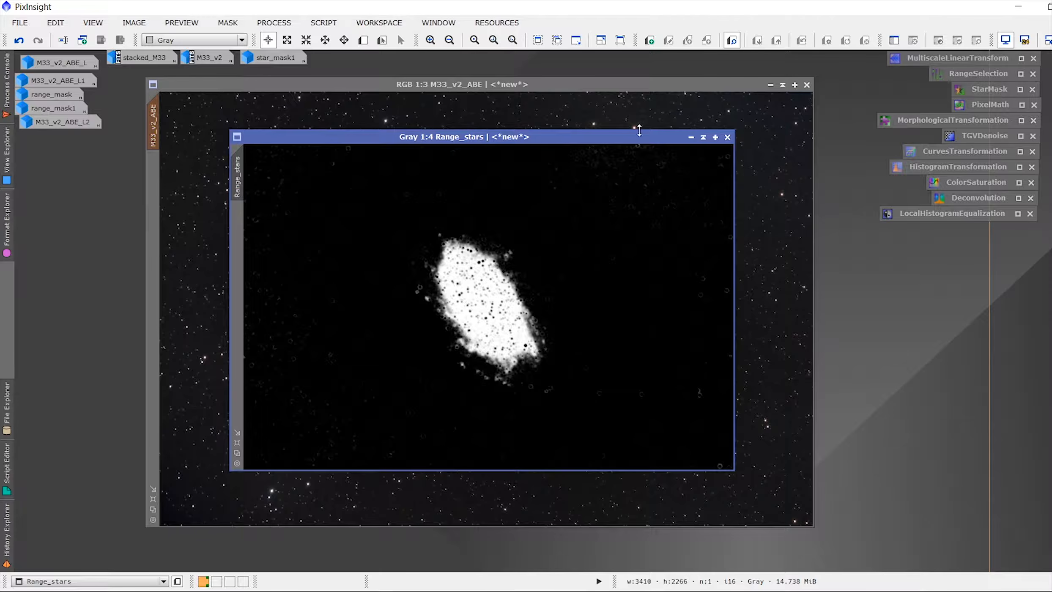
{"action": "left_click", "coordinate": [691, 137]}
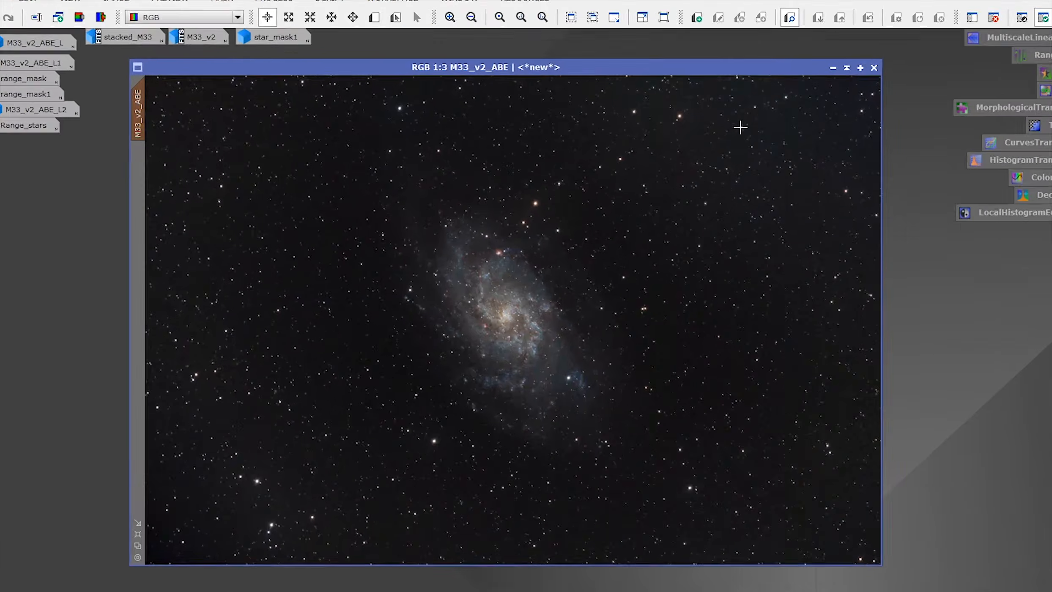
Step: Create two rectangular previews on M33_v2_ABE, one in the star field above the galaxy and one over the galaxy's lower-left side
{"action": "mouse_move", "coordinate": [157, 136]}
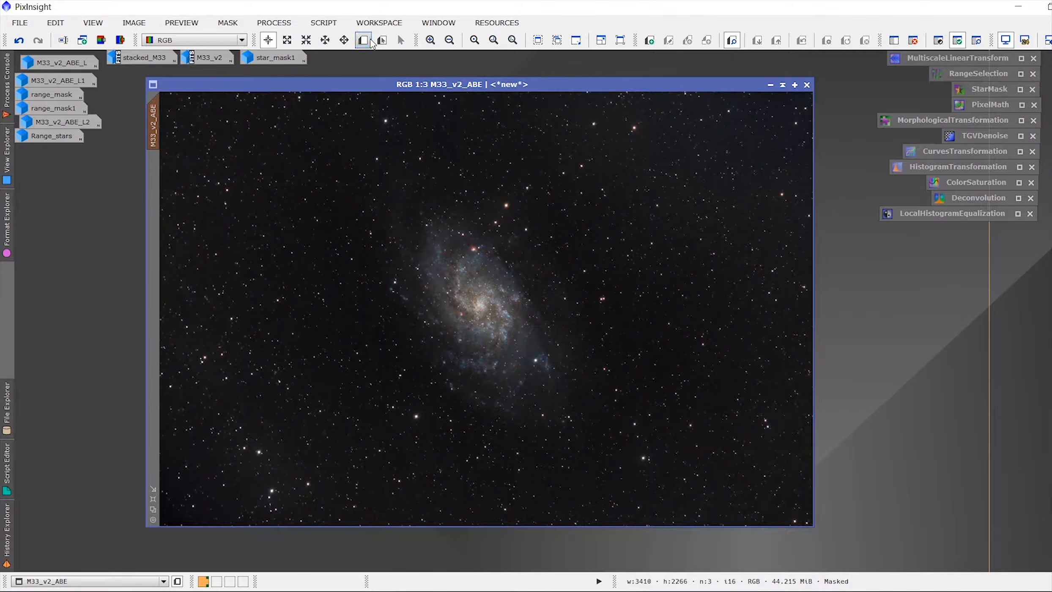
{"action": "left_click_drag", "start_coordinate": [297, 158], "coordinate": [418, 247]}
{"action": "left_click", "coordinate": [363, 40]}
{"action": "left_click_drag", "start_coordinate": [372, 294], "coordinate": [470, 371]}
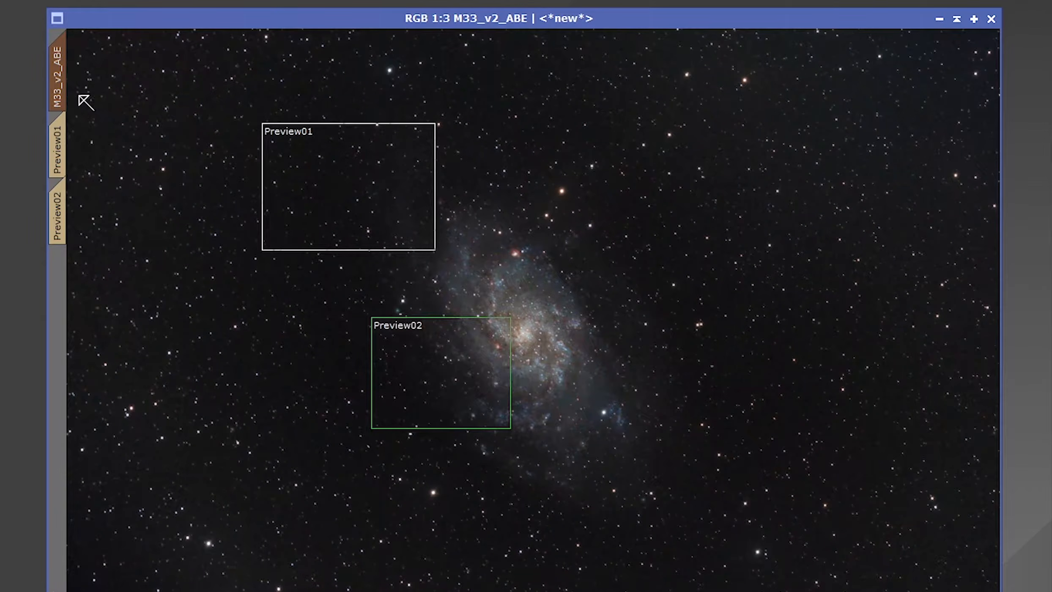
{"action": "mouse_move", "coordinate": [71, 203]}
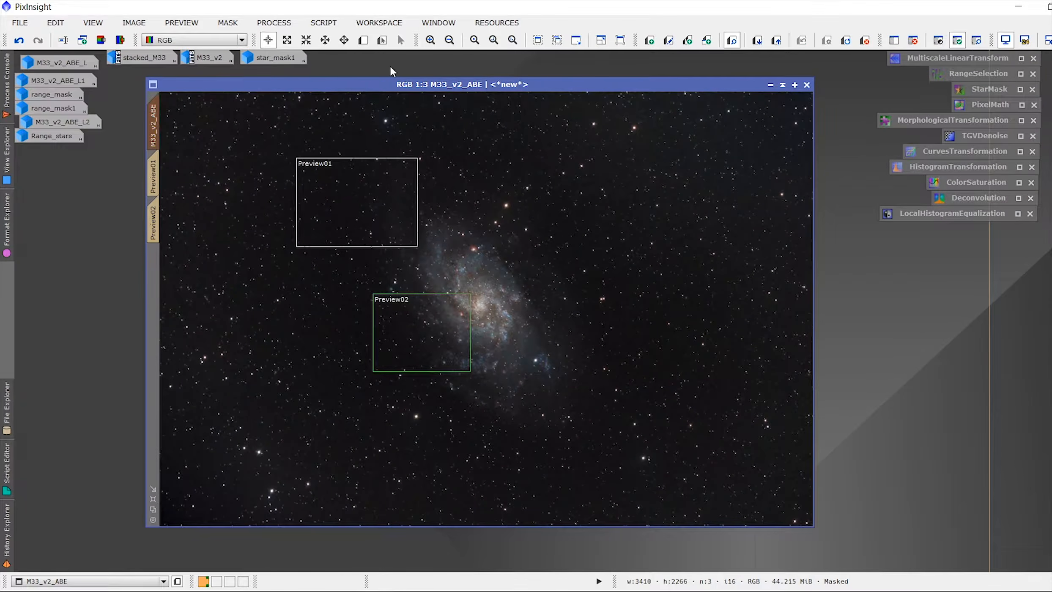
Step: Delete all previews from the M33_v2_ABE image
{"action": "left_click", "coordinate": [228, 23]}
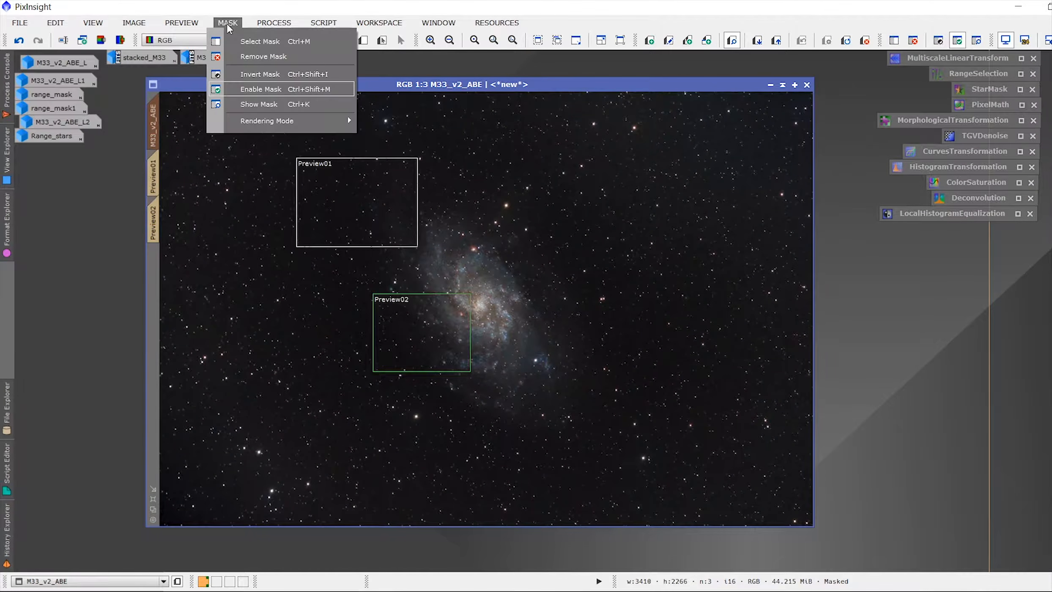
{"action": "left_click", "coordinate": [245, 56]}
{"action": "left_click", "coordinate": [183, 23]}
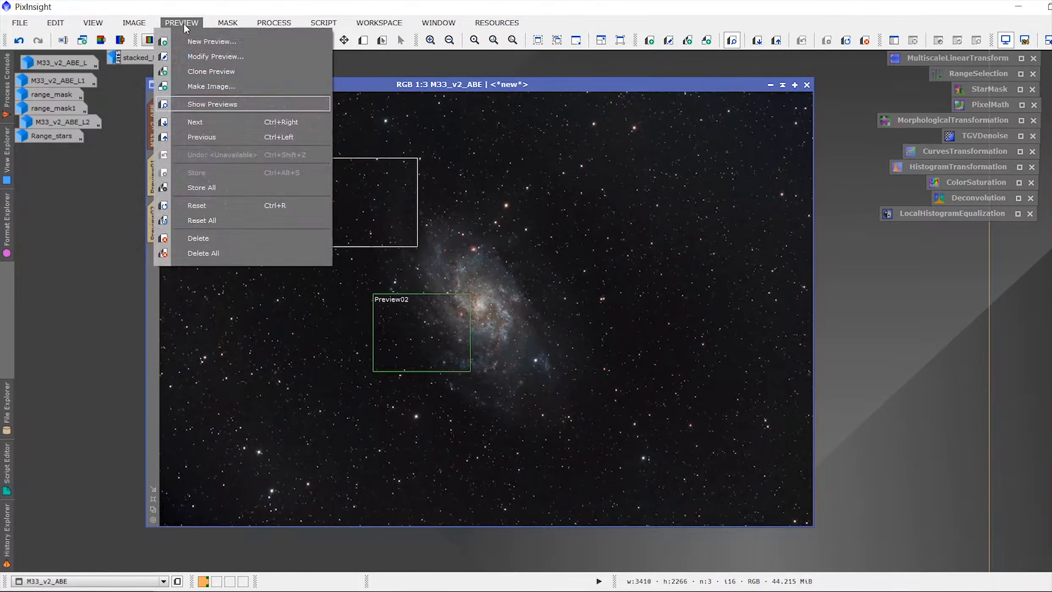
{"action": "left_click", "coordinate": [201, 253]}
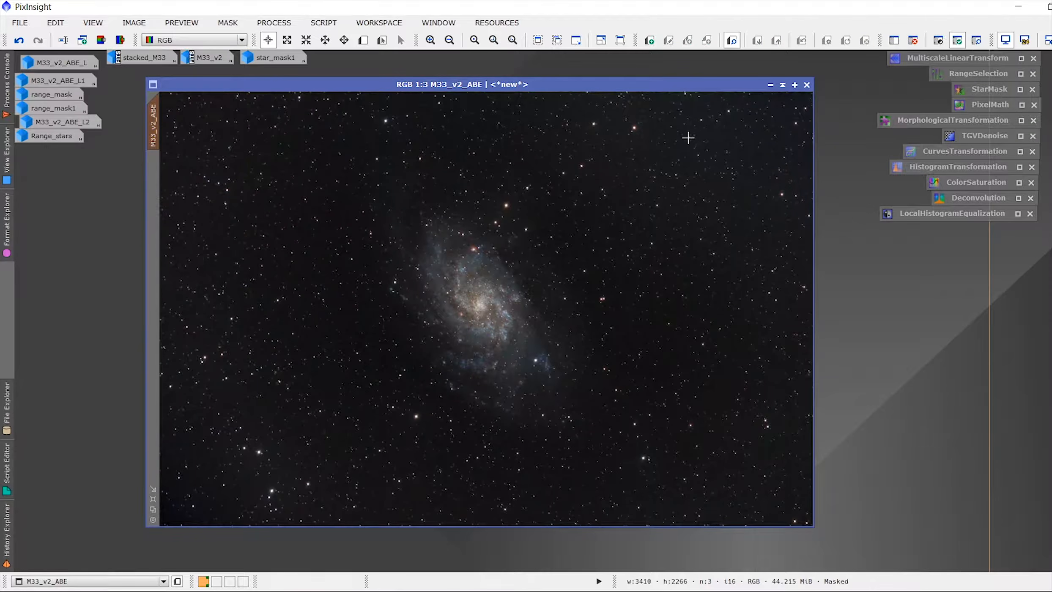
Step: Toggle the mask overlay on M33_v2_ABE on and off to compare protected and exposed areas, leaving it shown
{"action": "key", "text": "ctrl+k"}
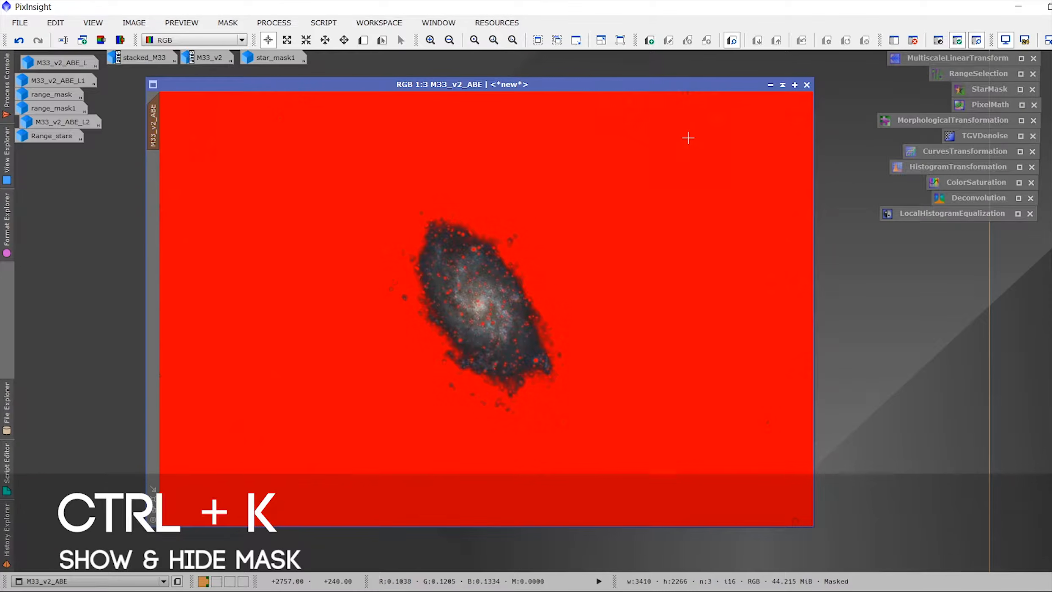
{"action": "key", "text": "ctrl+k"}
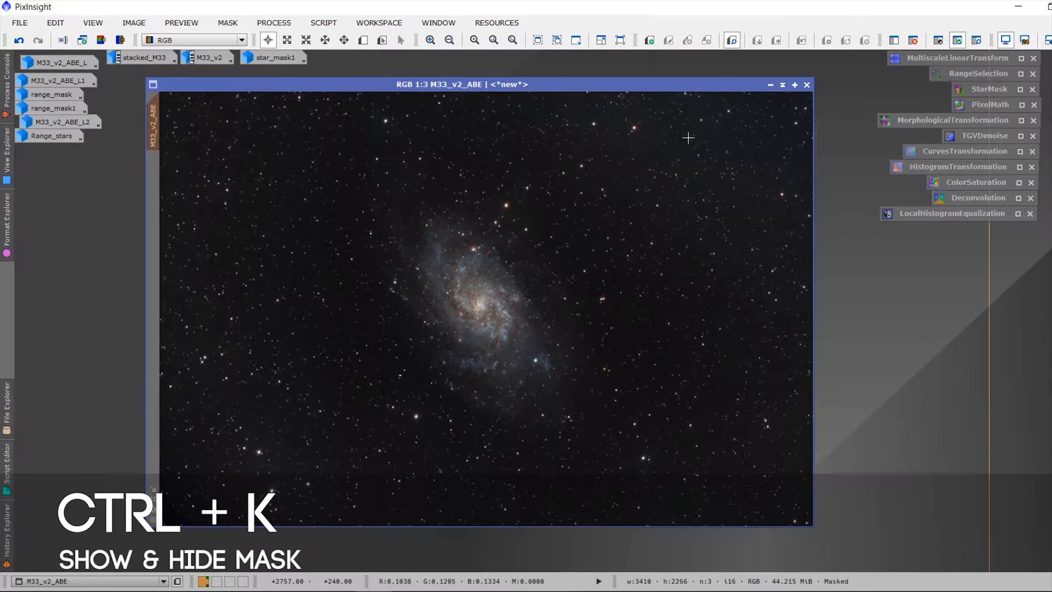
{"action": "key", "text": "ctrl+k"}
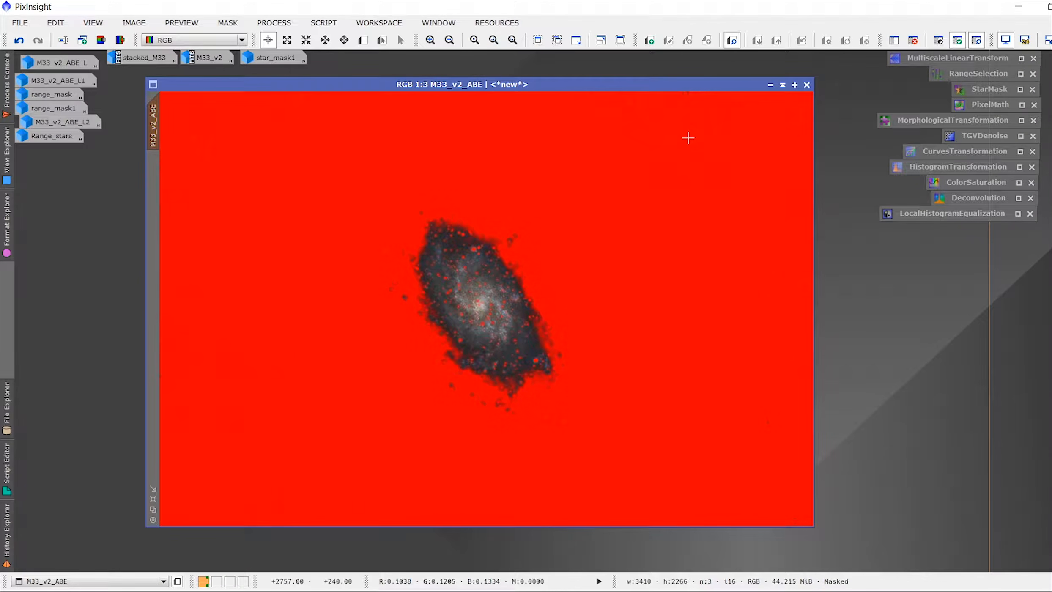
{"action": "key", "text": "ctrl+k"}
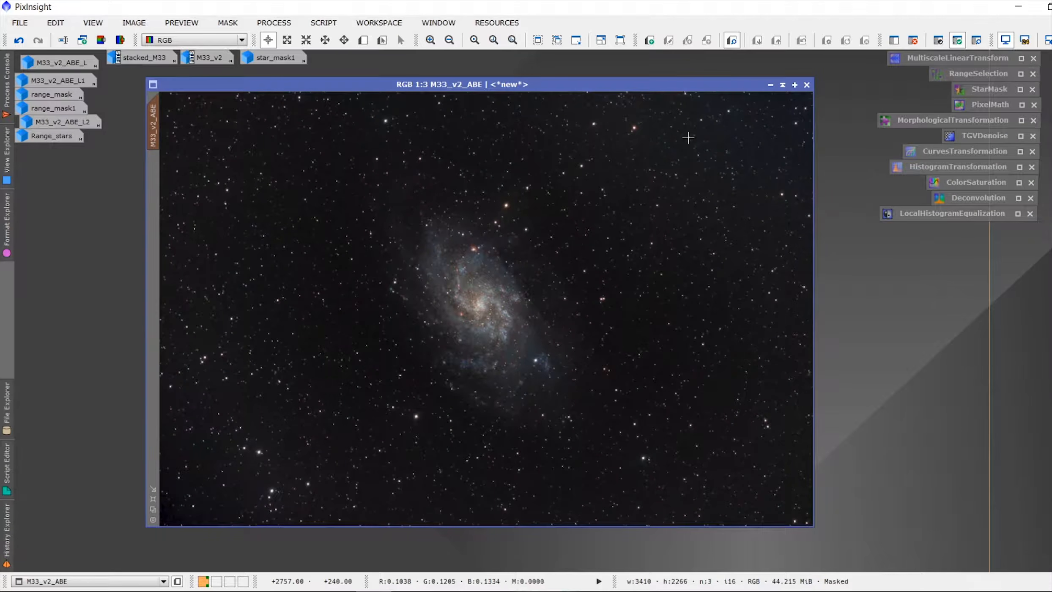
{"action": "key", "text": "ctrl+k"}
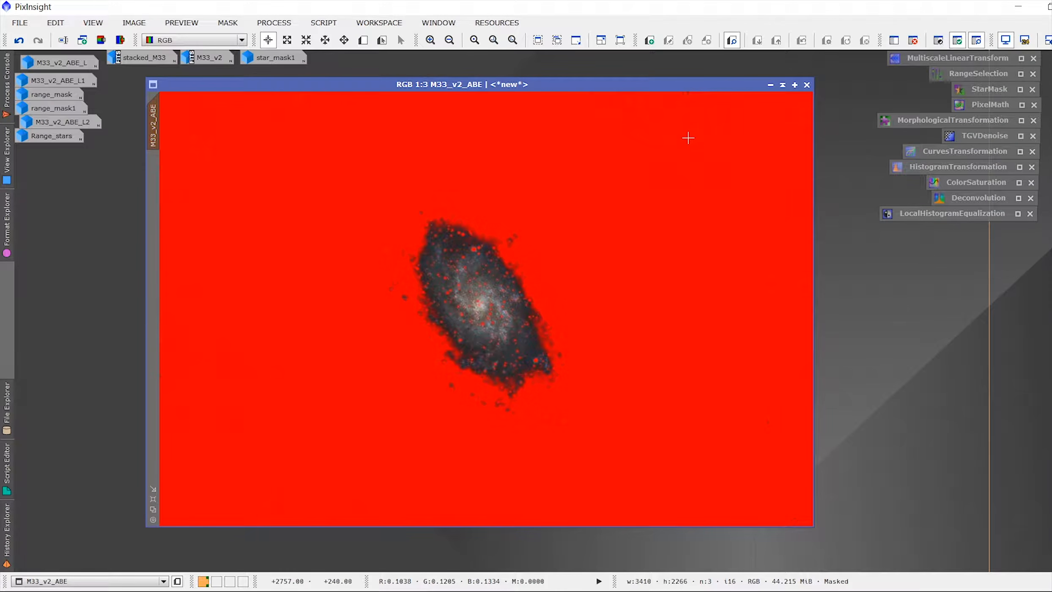
Step: Invert the mask on M33_v2_ABE back and forth, ending with its original polarity, and hide the overlay
{"action": "key", "text": "ctrl+shift+i"}
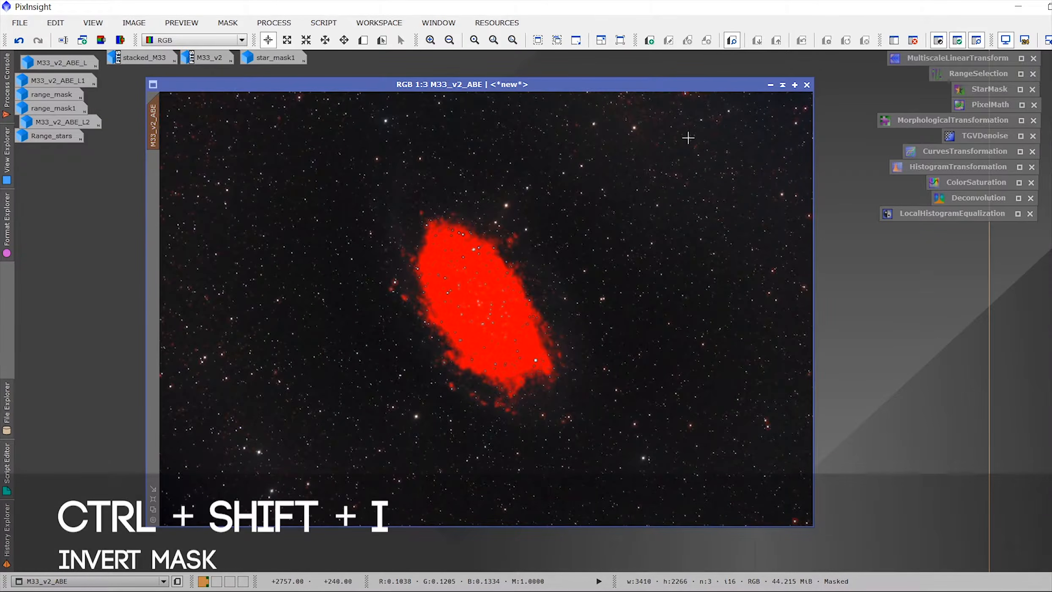
{"action": "key", "text": "ctrl+shift+i"}
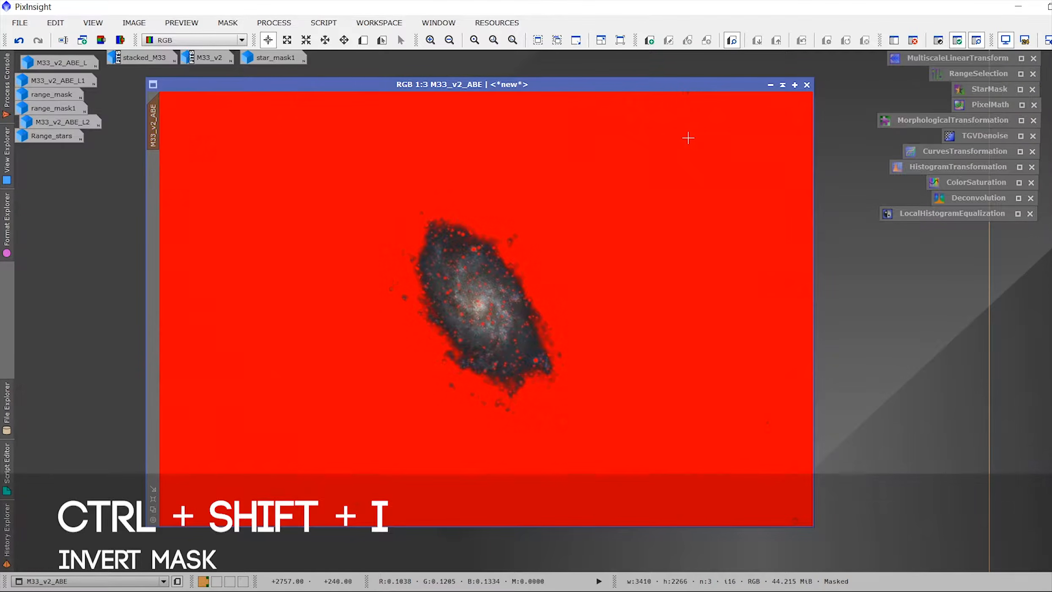
{"action": "key", "text": "ctrl+shift+i"}
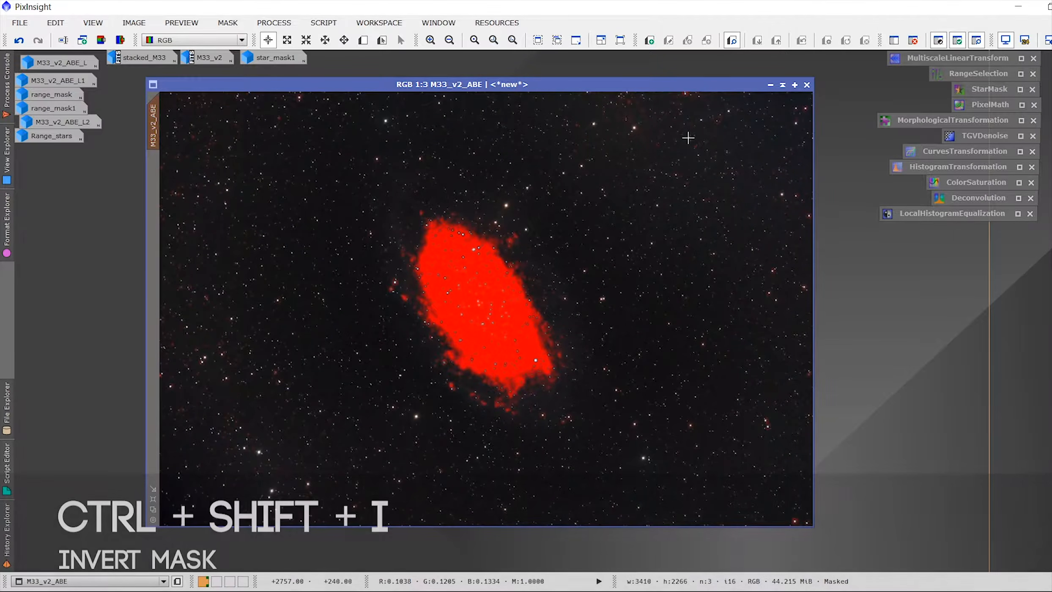
{"action": "key", "text": "ctrl+shift+i"}
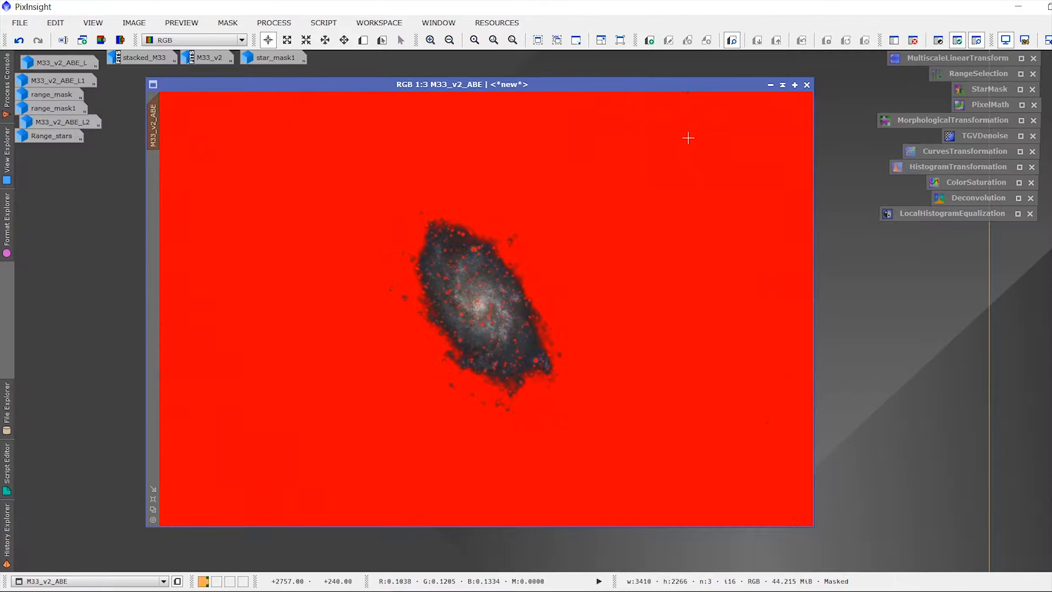
{"action": "key", "text": "ctrl+shift+i"}
{"action": "key", "text": "ctrl+shift+i"}
{"action": "key", "text": "ctrl+k"}
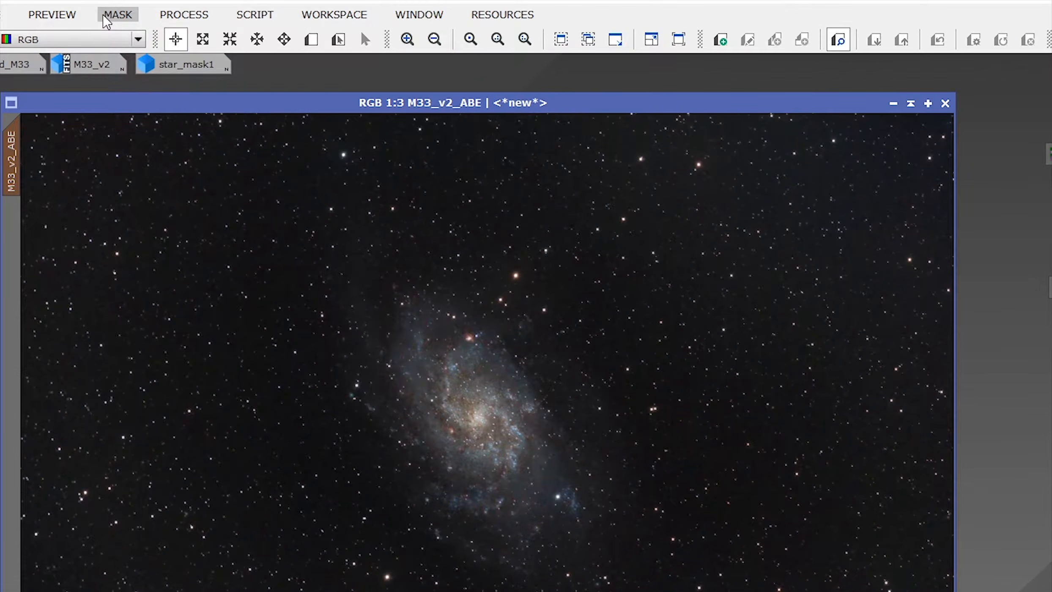
Step: Set the mask rendering mode to Overlay Magenta for M33_v2_ABE
{"action": "left_click", "coordinate": [218, 24]}
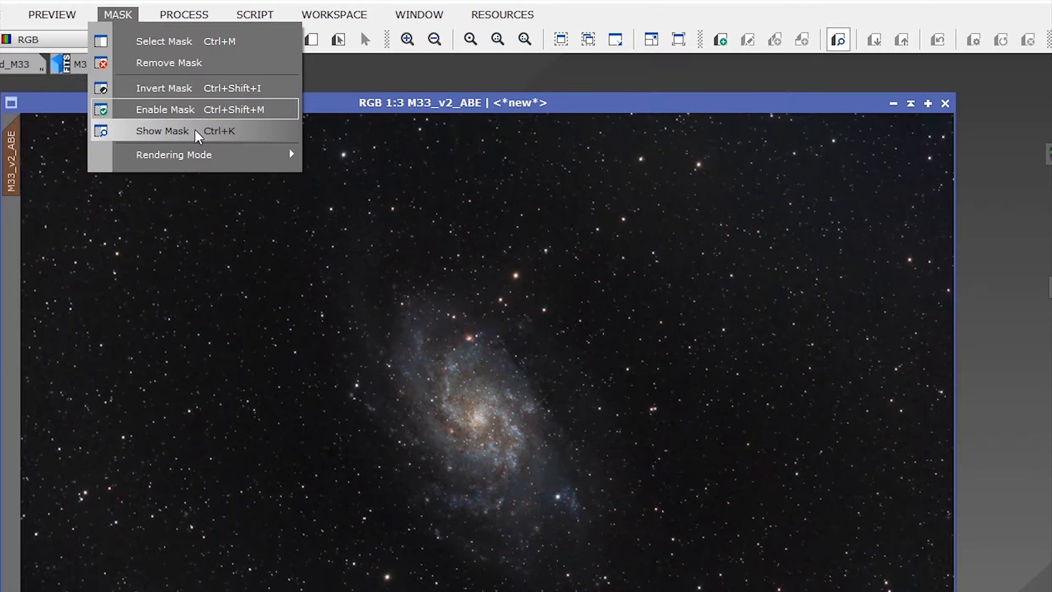
{"action": "mouse_move", "coordinate": [231, 160]}
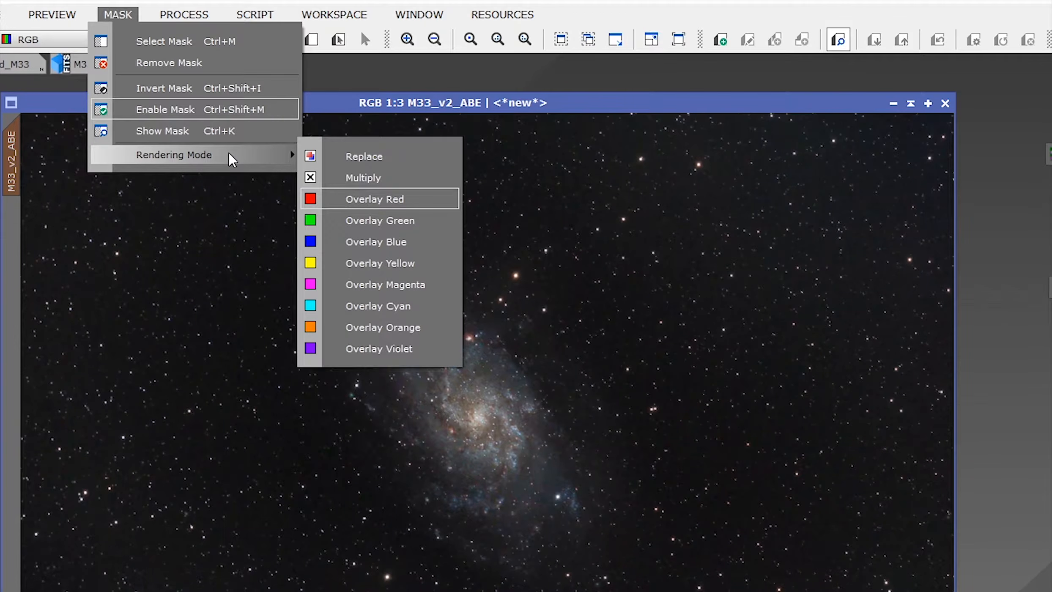
{"action": "left_click", "coordinate": [380, 285]}
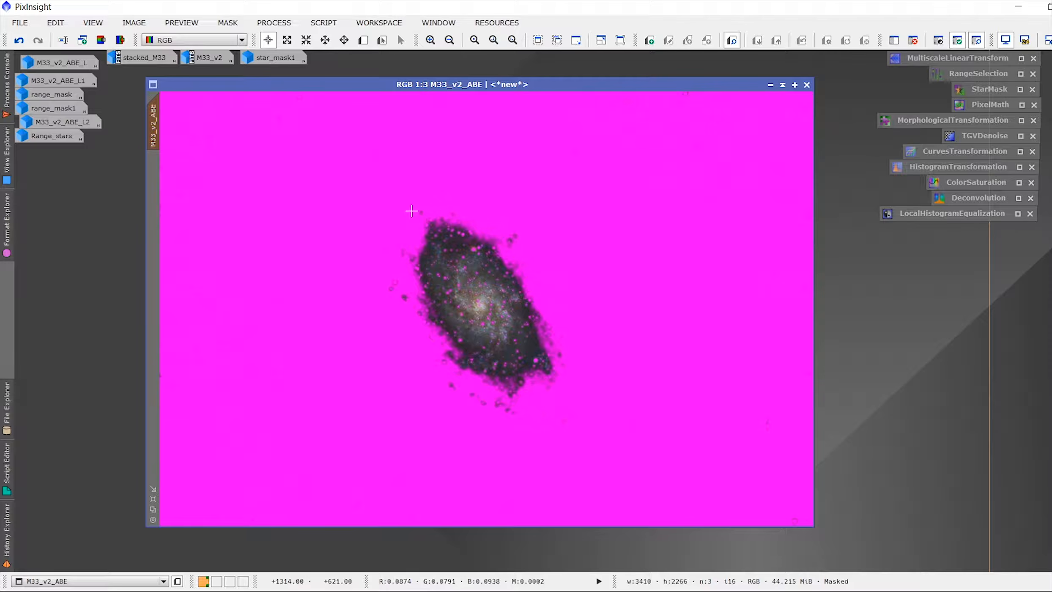
Step: Set the mask rendering mode to Overlay Red and hide the mask overlay on M33_v2_ABE
{"action": "left_click", "coordinate": [228, 23]}
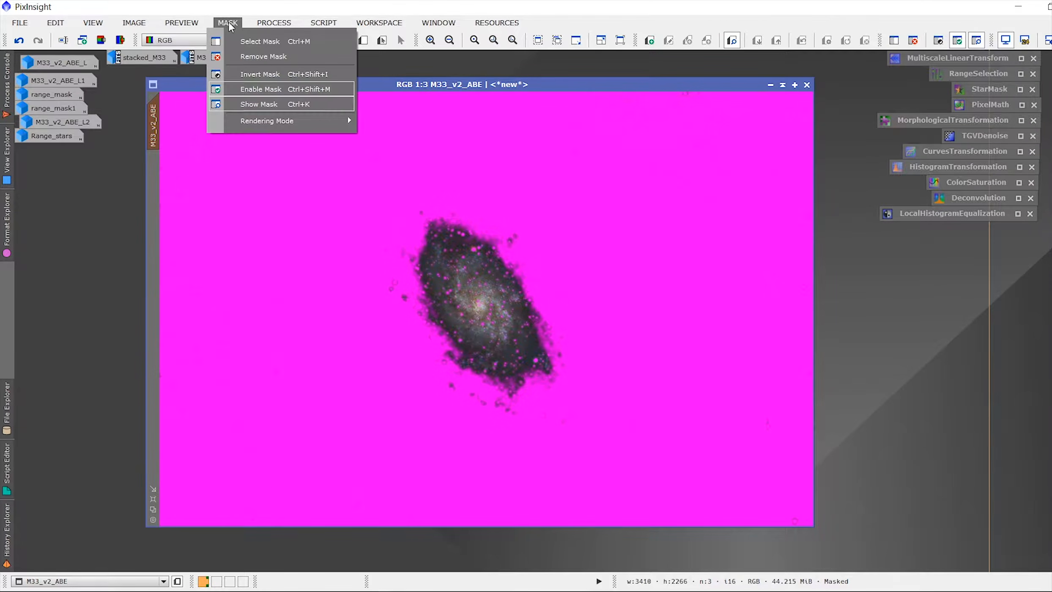
{"action": "mouse_move", "coordinate": [292, 122]}
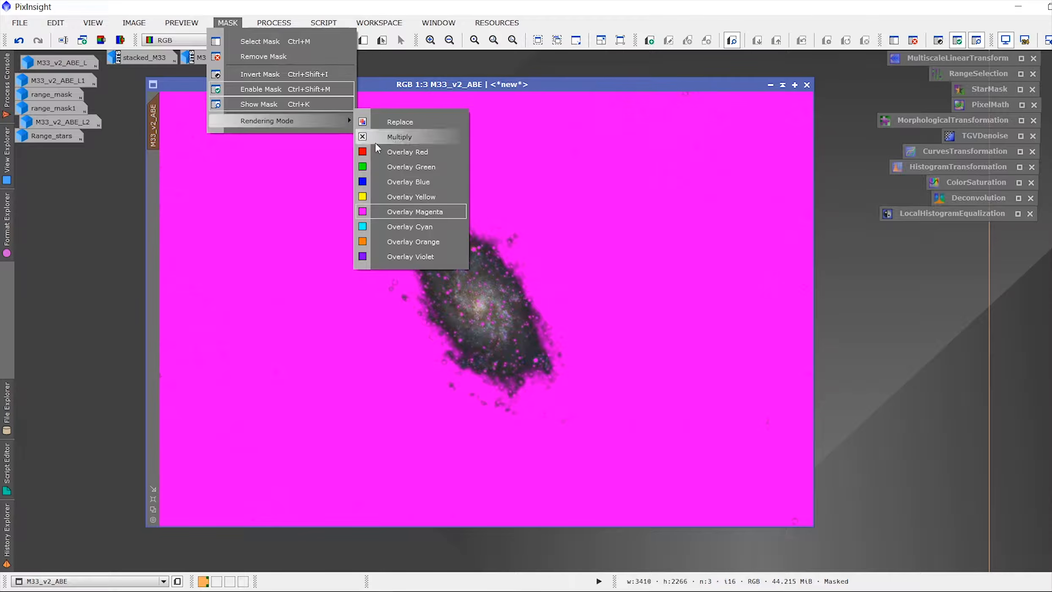
{"action": "left_click", "coordinate": [392, 153]}
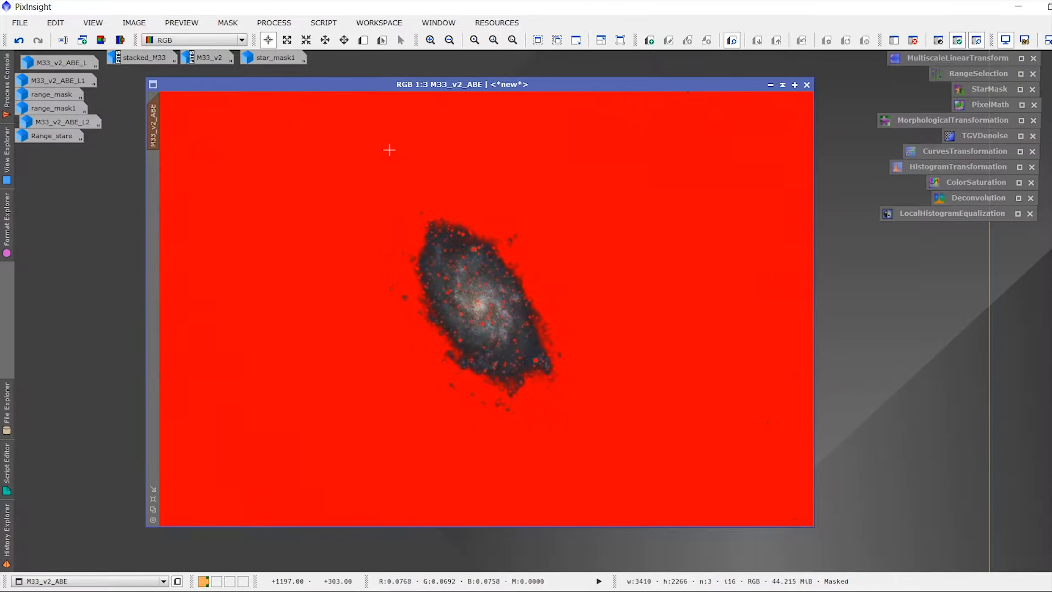
{"action": "key", "text": "ctrl+k"}
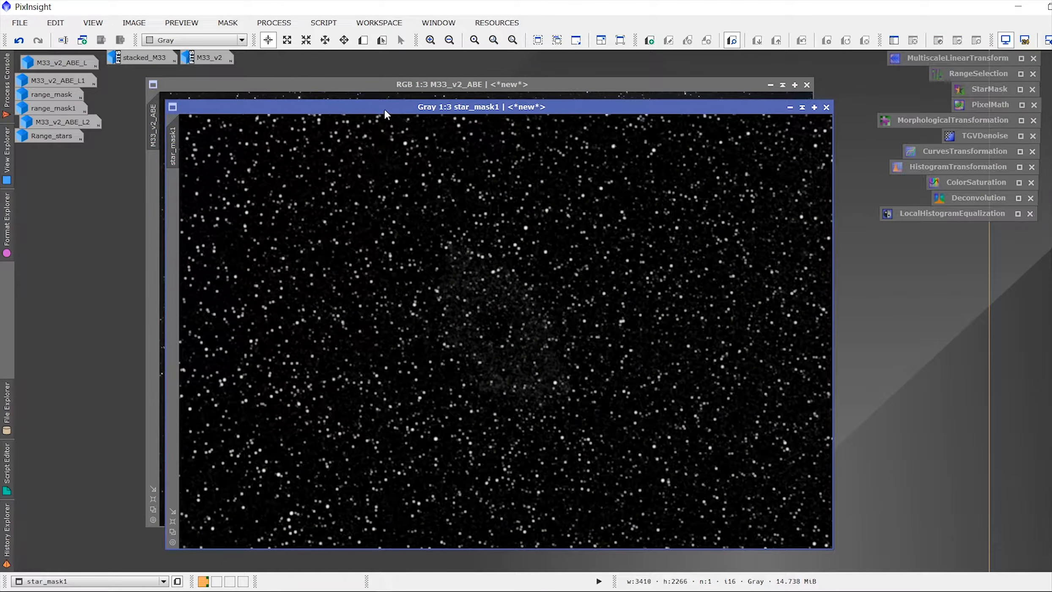
Step: Line up the star_mask1 image over M33_v2_ABE to examine its star coverage, and minimize it
{"action": "left_click_drag", "start_coordinate": [384, 107], "coordinate": [366, 89]}
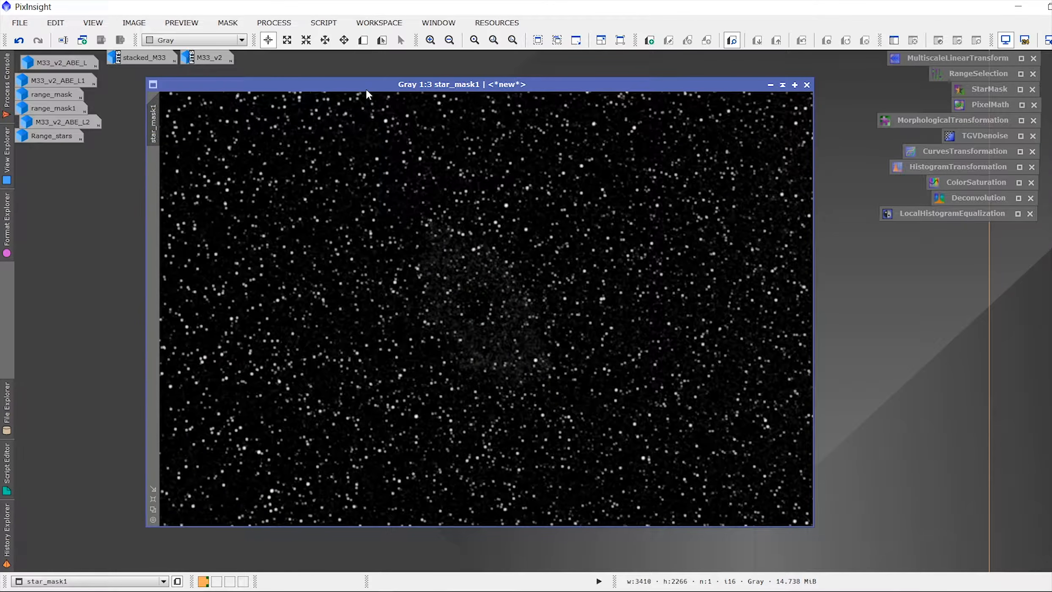
{"action": "left_click", "coordinate": [769, 85]}
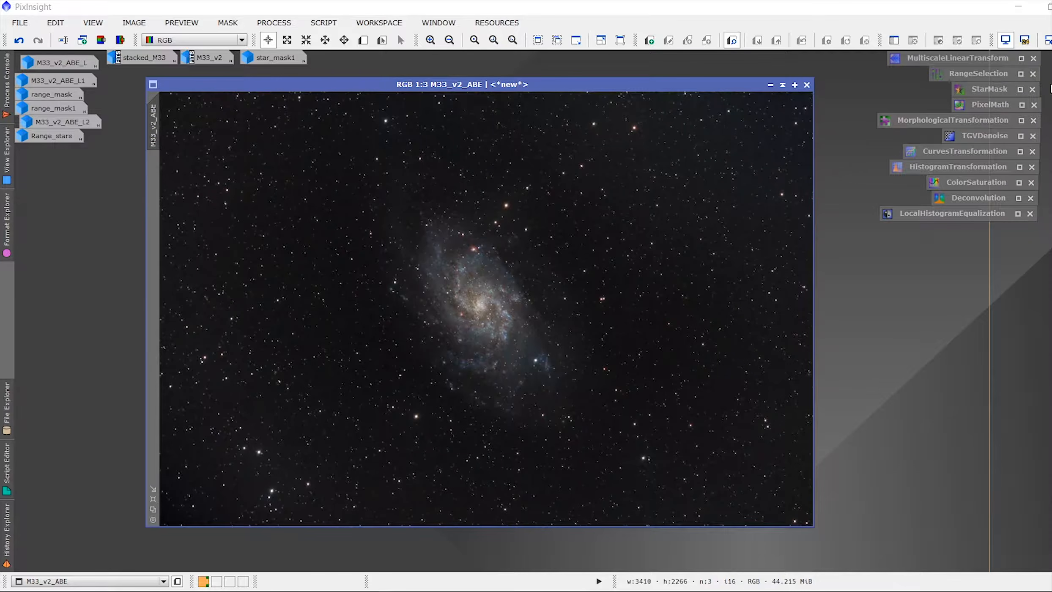
Step: Expand the RangeSelection and StarMask processes to review their settings, and collapse both again
{"action": "left_click", "coordinate": [1019, 75]}
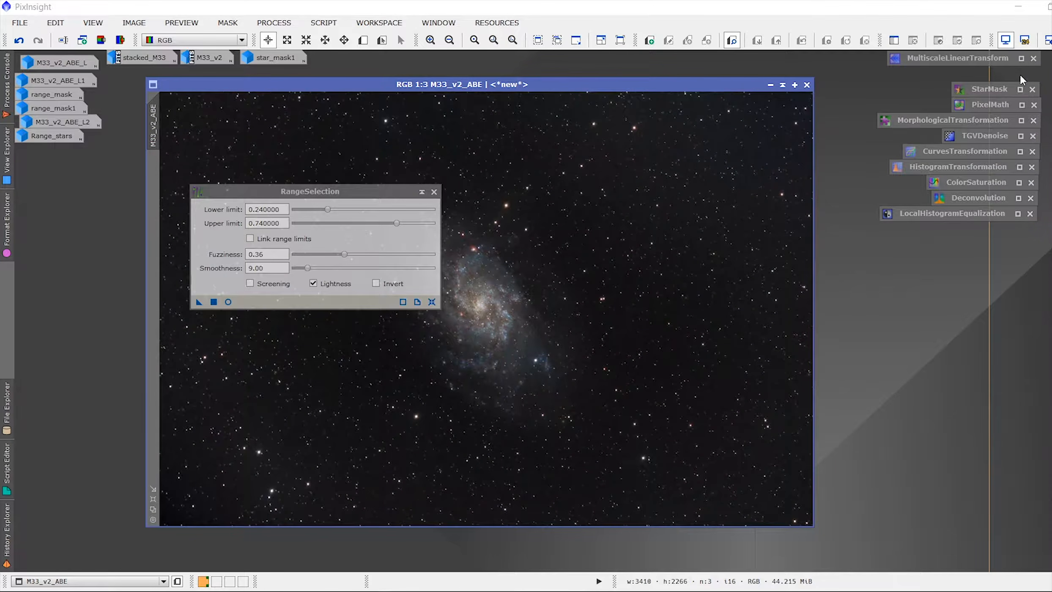
{"action": "left_click", "coordinate": [1020, 89]}
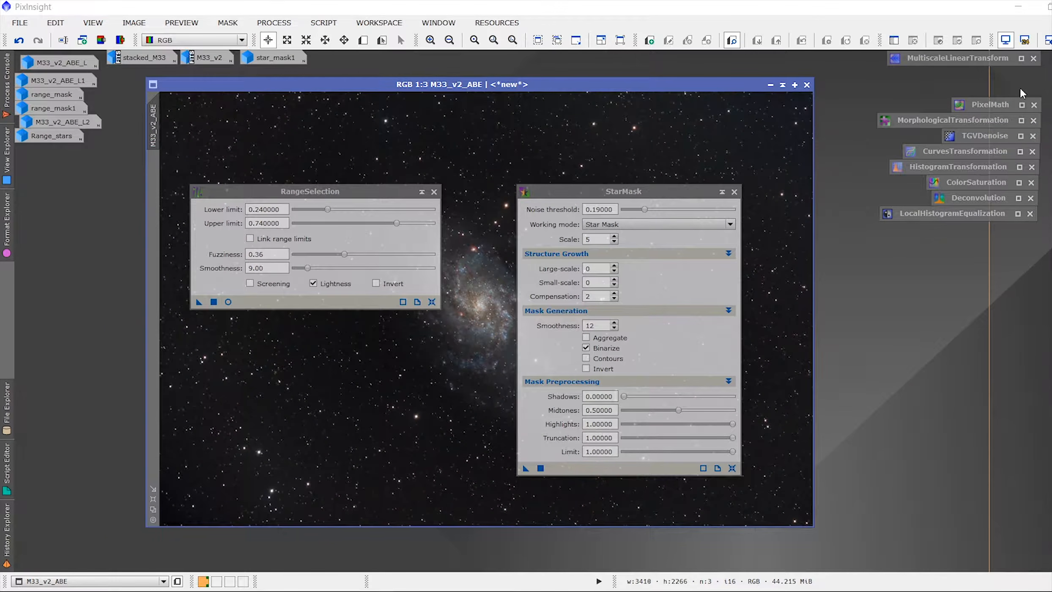
{"action": "left_click", "coordinate": [722, 192]}
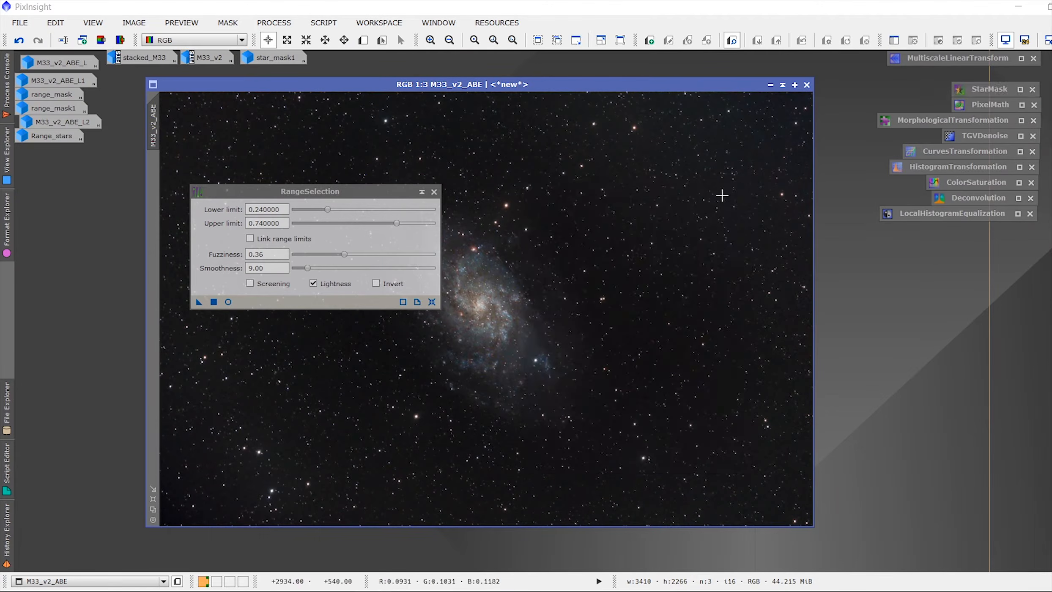
{"action": "left_click", "coordinate": [422, 196]}
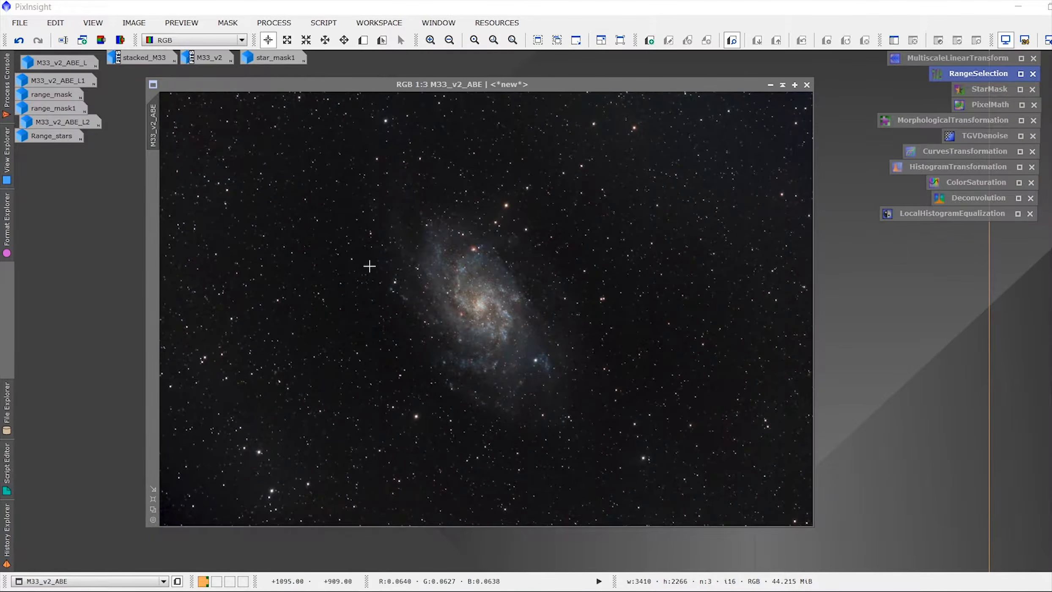
Step: Open the RangeSelection process with a real-time preview and move its dialog clear of the preview window
{"action": "left_click", "coordinate": [285, 24]}
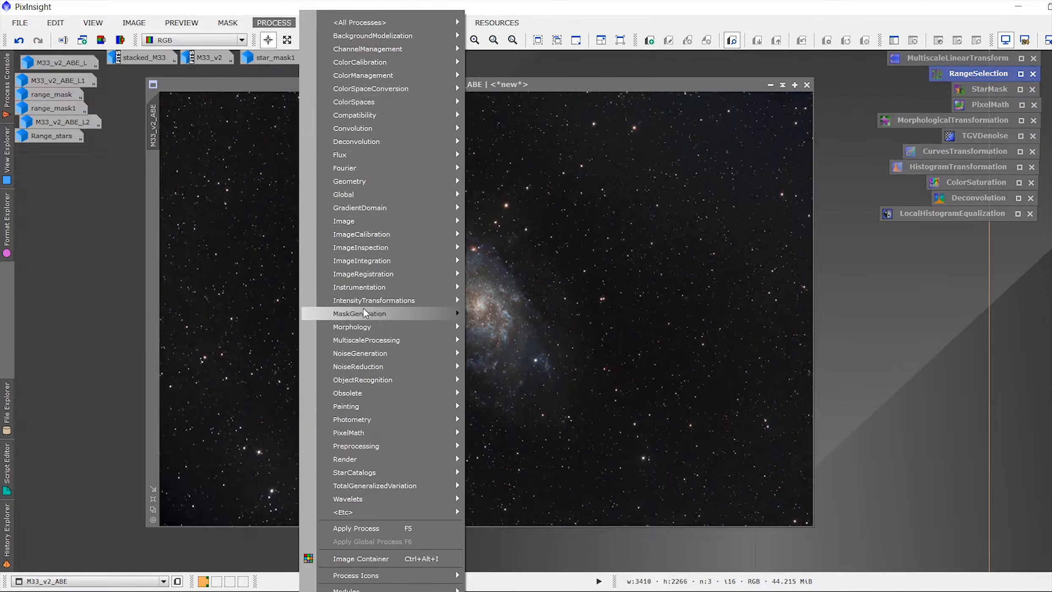
{"action": "mouse_move", "coordinate": [369, 315]}
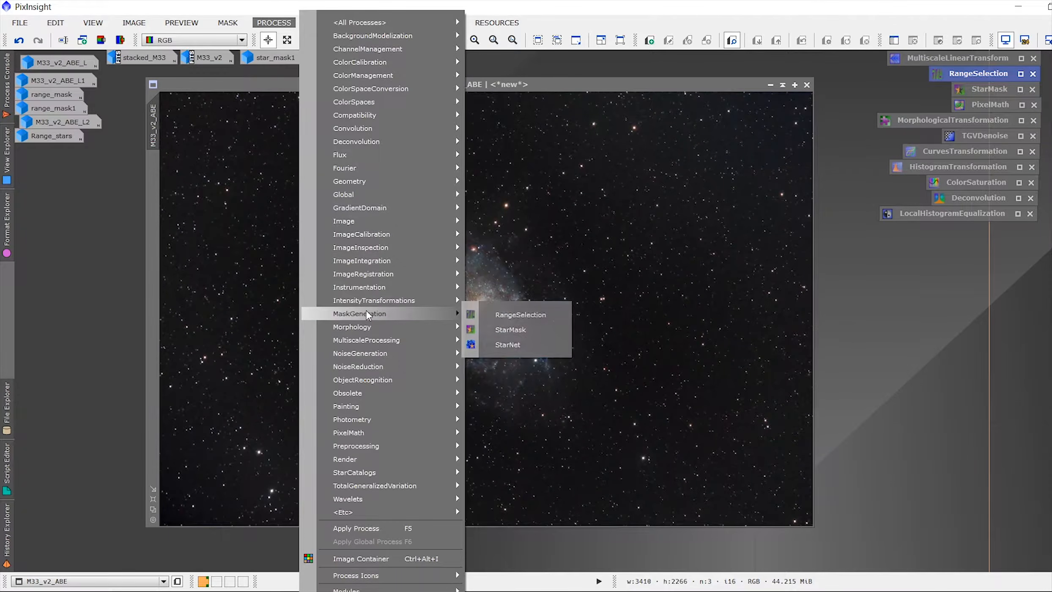
{"action": "left_click", "coordinate": [483, 317]}
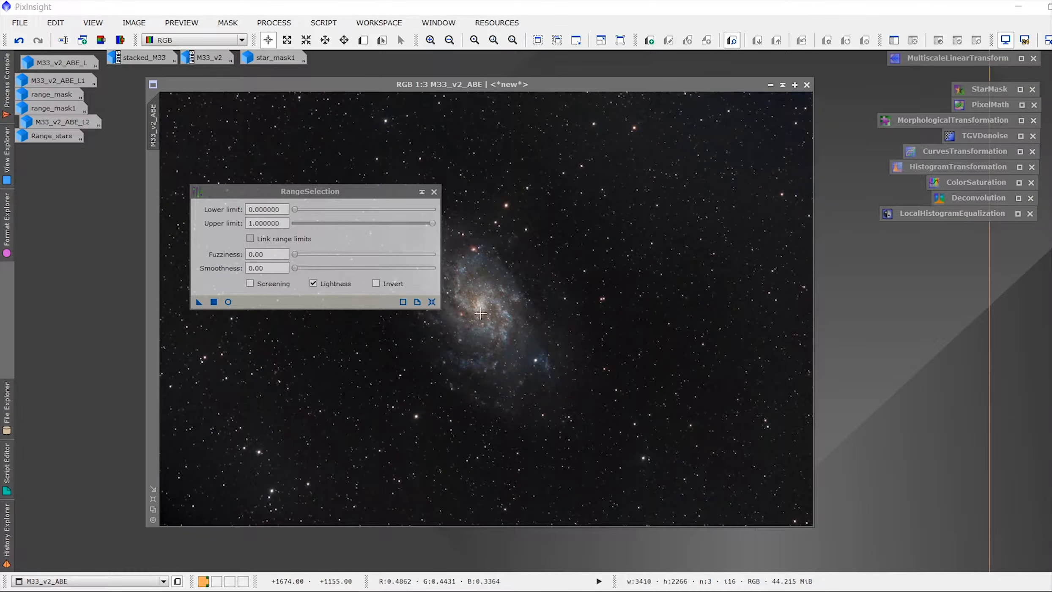
{"action": "left_click", "coordinate": [229, 303]}
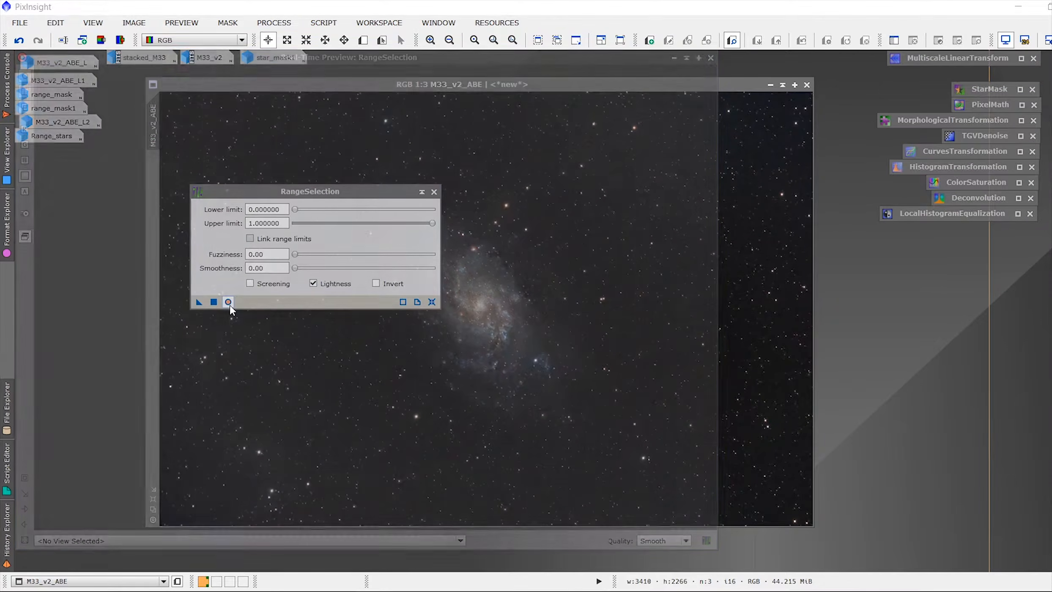
{"action": "left_click", "coordinate": [284, 197]}
{"action": "left_click_drag", "start_coordinate": [286, 201], "coordinate": [955, 221]}
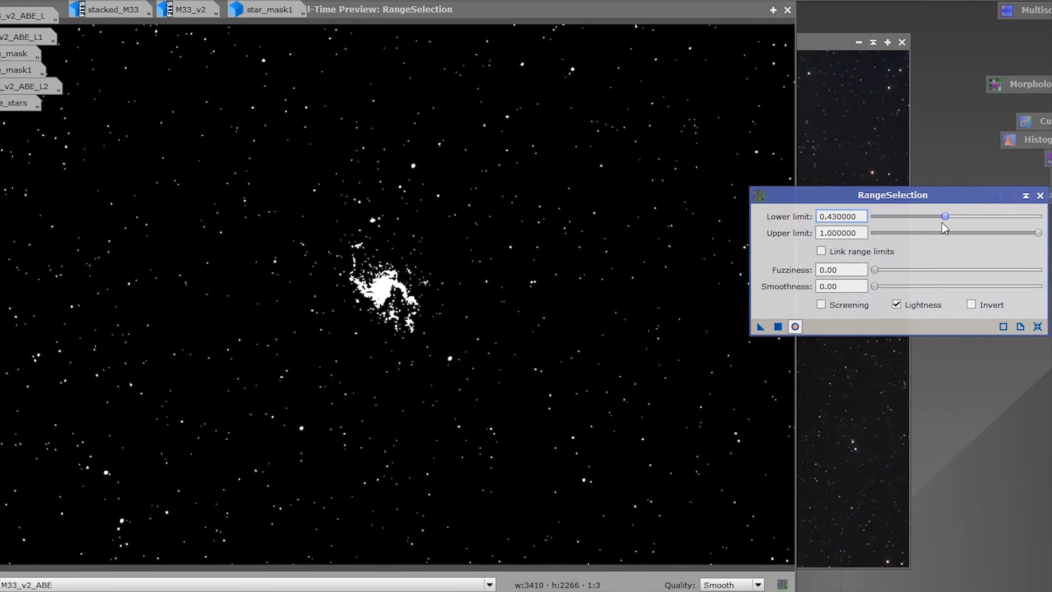
Step: Set the range selection's lower limit to 0.18, upper limit to 0.75, fuzziness to 0.06 and smoothness to 11.5
{"action": "left_click_drag", "start_coordinate": [941, 223], "coordinate": [901, 226]}
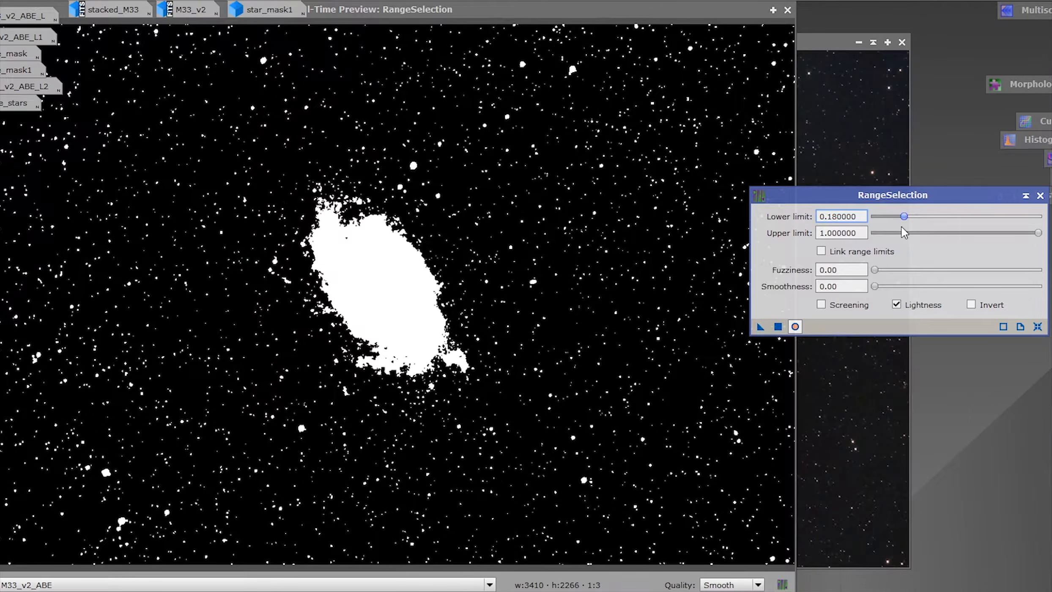
{"action": "left_click_drag", "start_coordinate": [1038, 233], "coordinate": [999, 237]}
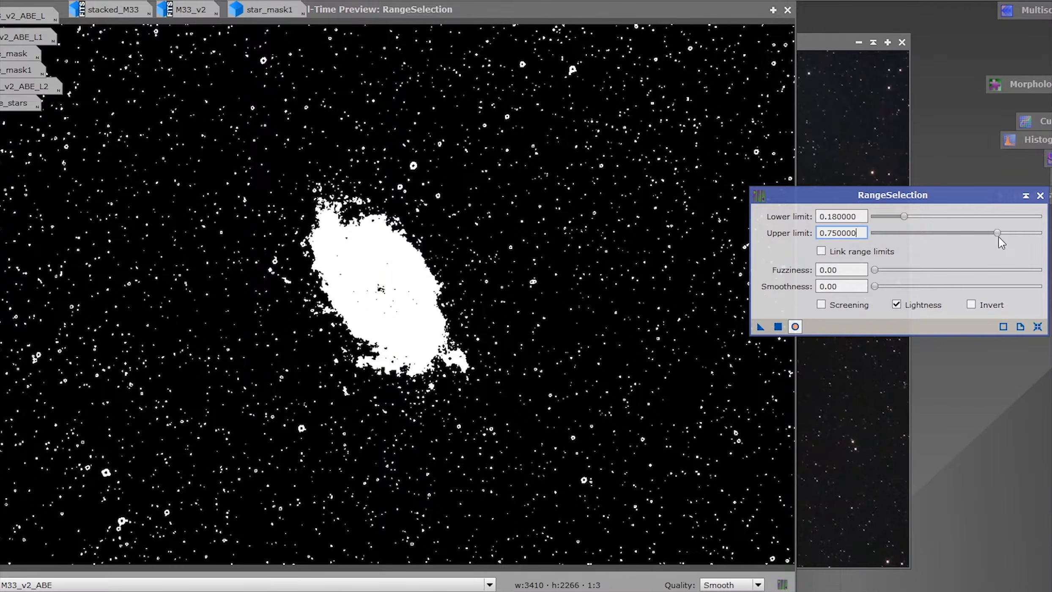
{"action": "left_click_drag", "start_coordinate": [879, 269], "coordinate": [897, 287]}
{"action": "left_click", "coordinate": [882, 273]}
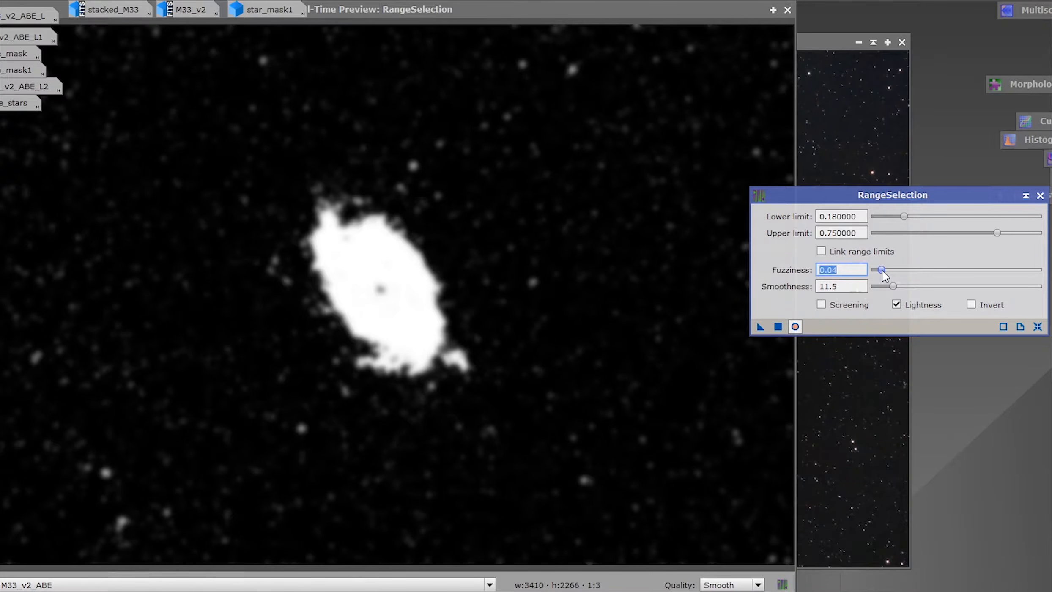
{"action": "left_click_drag", "start_coordinate": [883, 273], "coordinate": [885, 273]}
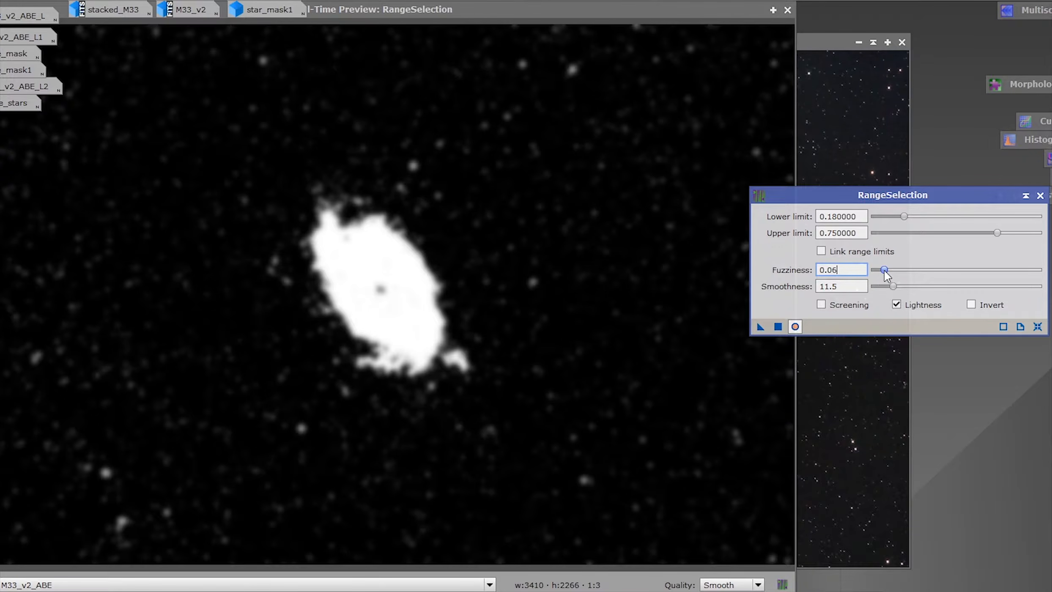
Step: Generate the range mask from M33_v2_ABE and apply it to that image as its mask
{"action": "left_click", "coordinate": [782, 328]}
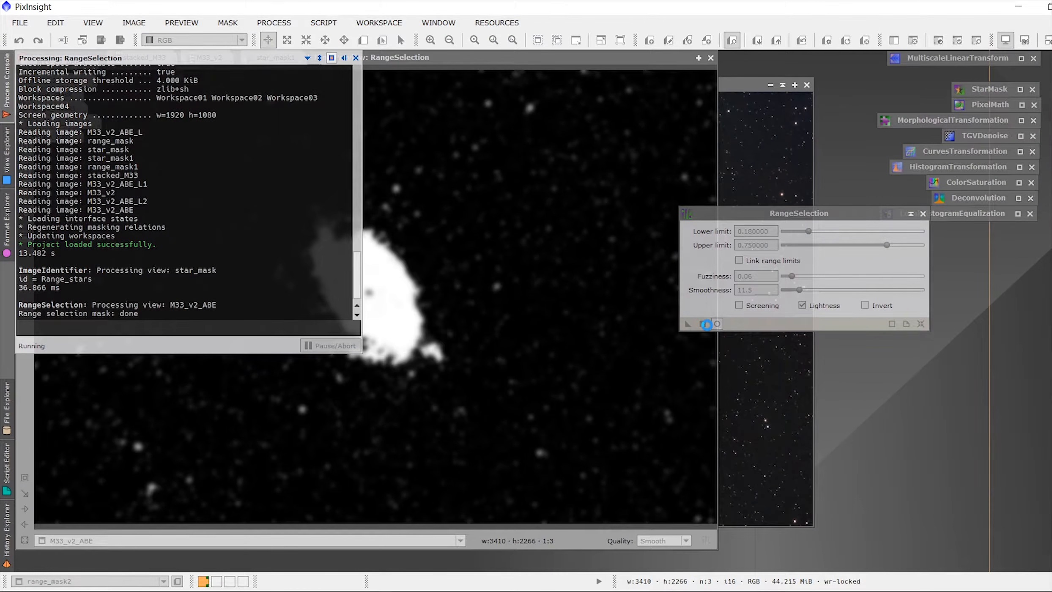
{"action": "left_click", "coordinate": [710, 58]}
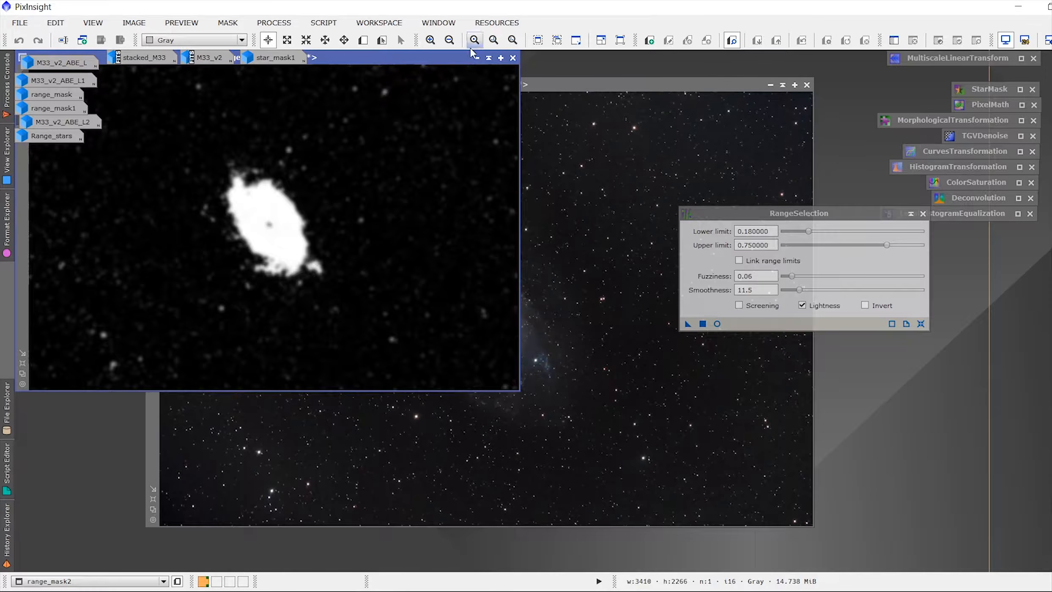
{"action": "double_click", "coordinate": [434, 54]}
{"action": "left_click_drag", "start_coordinate": [551, 156], "coordinate": [605, 186]}
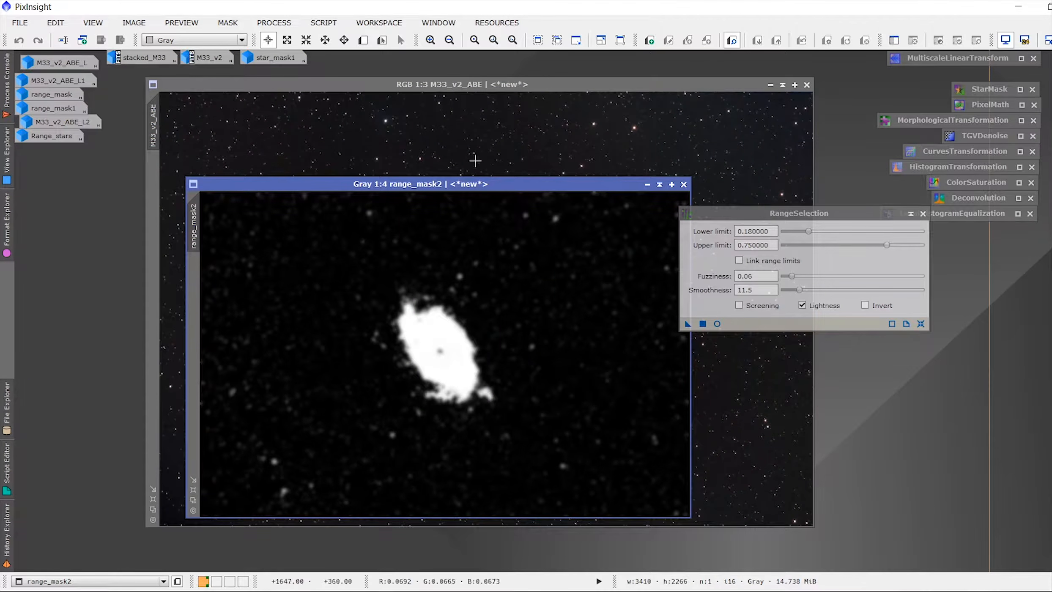
{"action": "left_click_drag", "start_coordinate": [197, 218], "coordinate": [153, 123]}
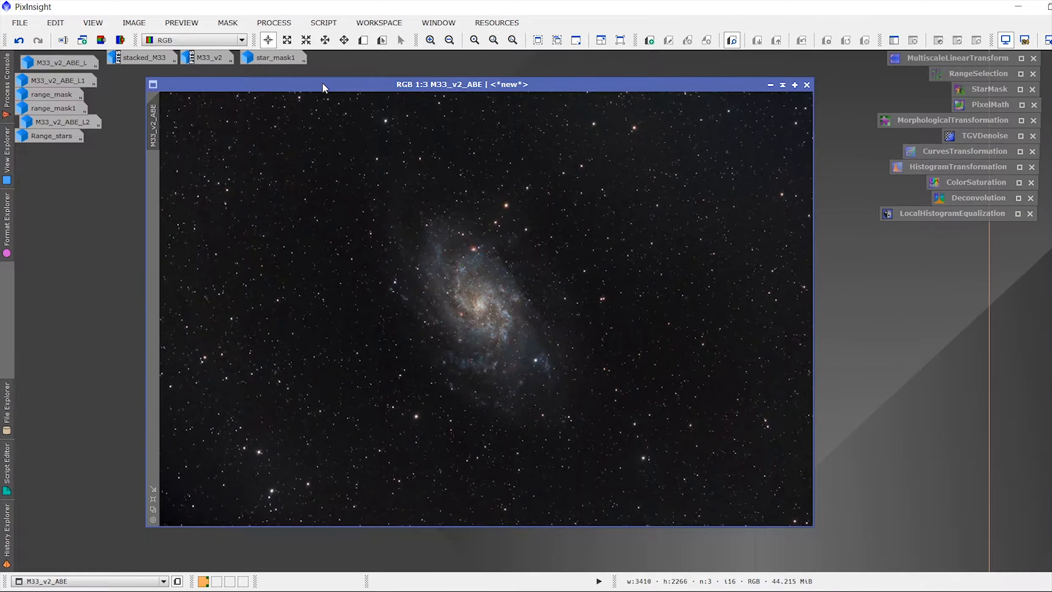
Step: Generate a star mask from M33_v2_ABE using the StarMask process with its existing settings, and collapse the process
{"action": "left_click", "coordinate": [270, 25]}
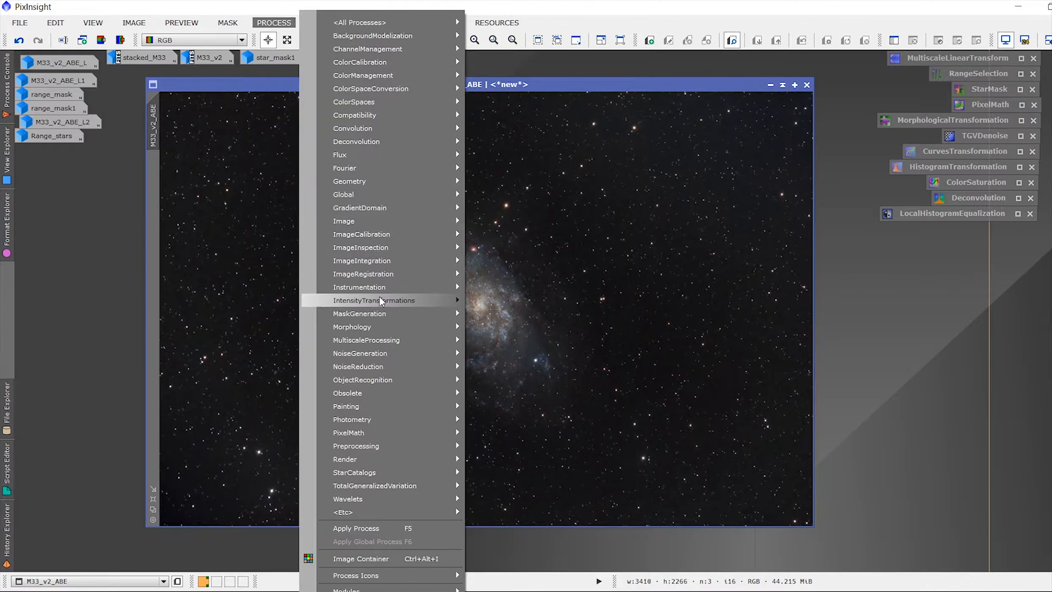
{"action": "mouse_move", "coordinate": [380, 316]}
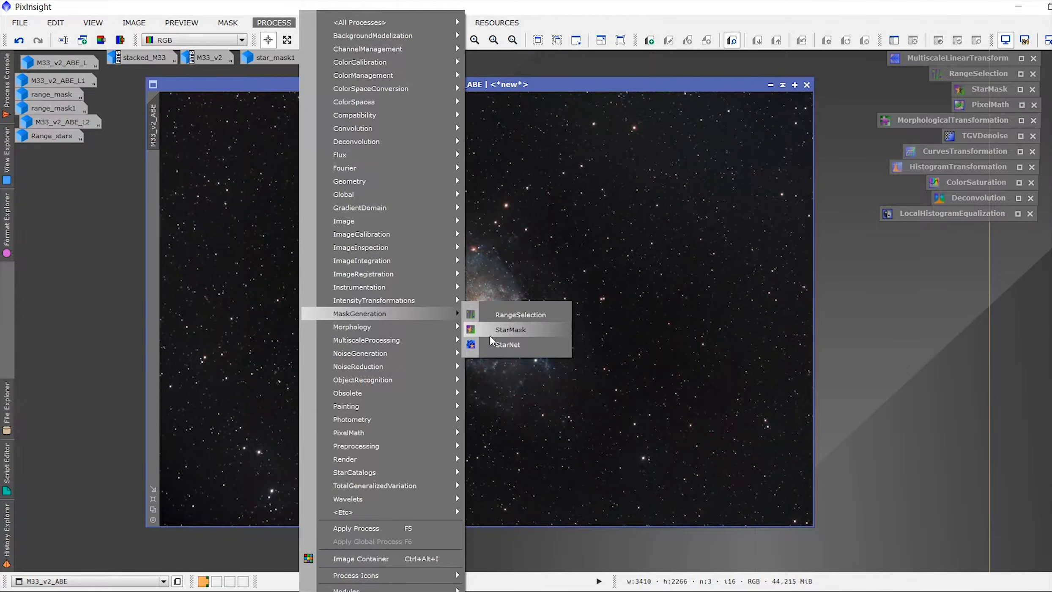
{"action": "left_click", "coordinate": [504, 334]}
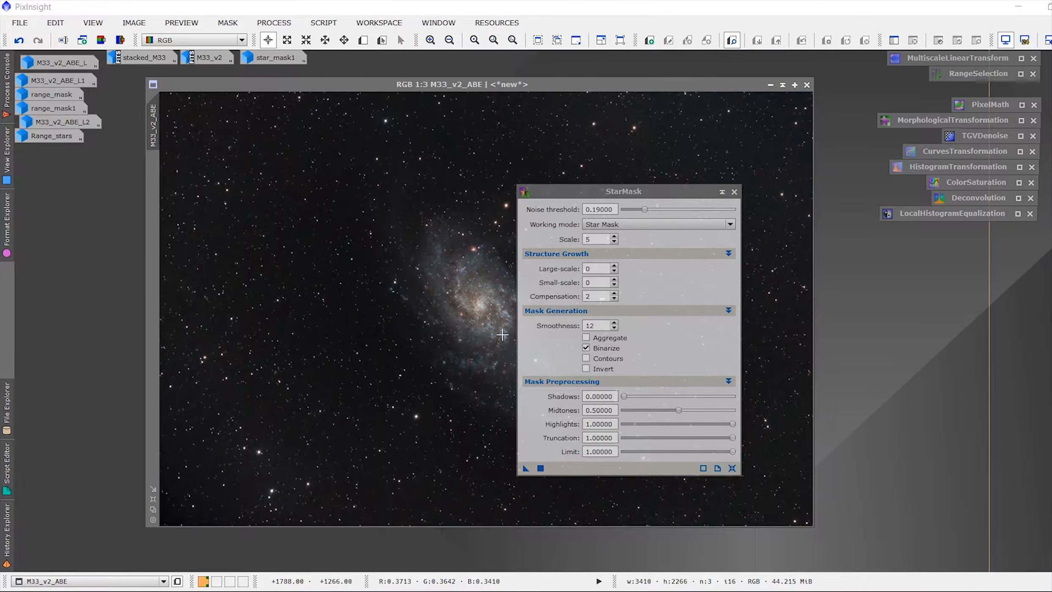
{"action": "left_click_drag", "start_coordinate": [618, 195], "coordinate": [665, 169]}
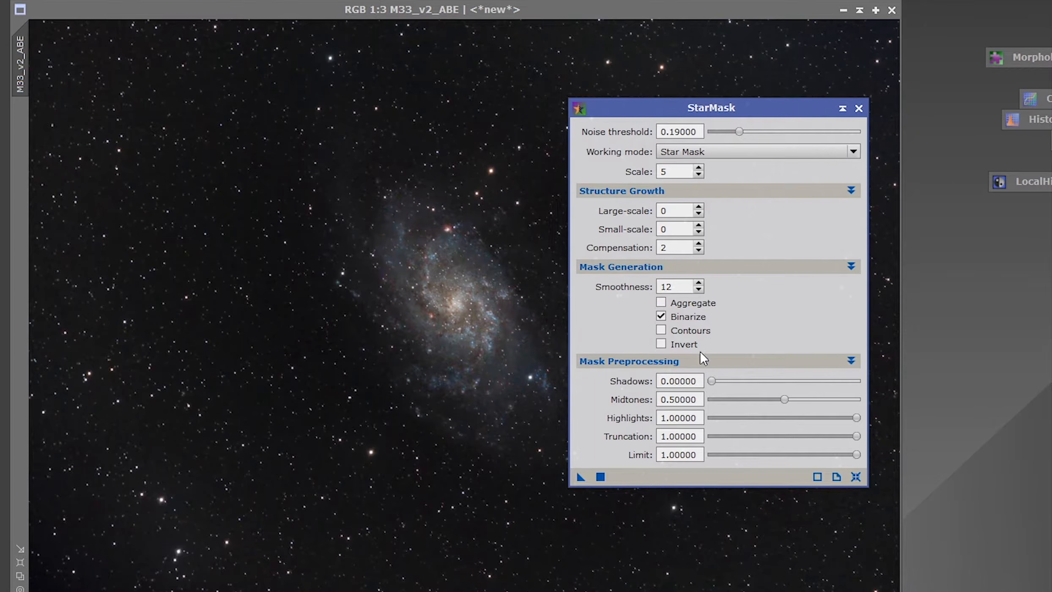
{"action": "left_click", "coordinate": [605, 474]}
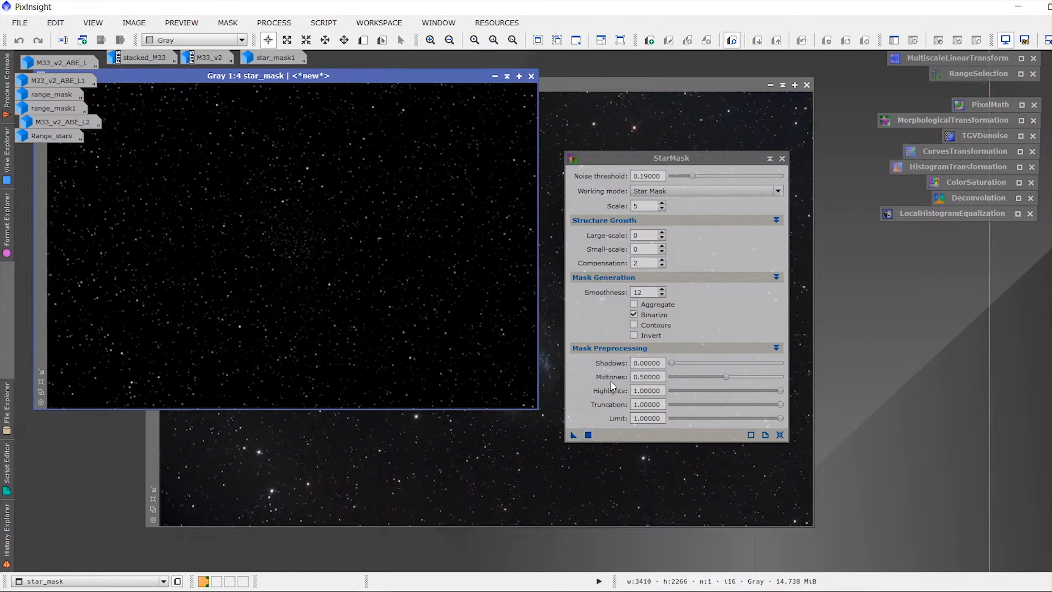
{"action": "left_click", "coordinate": [769, 159]}
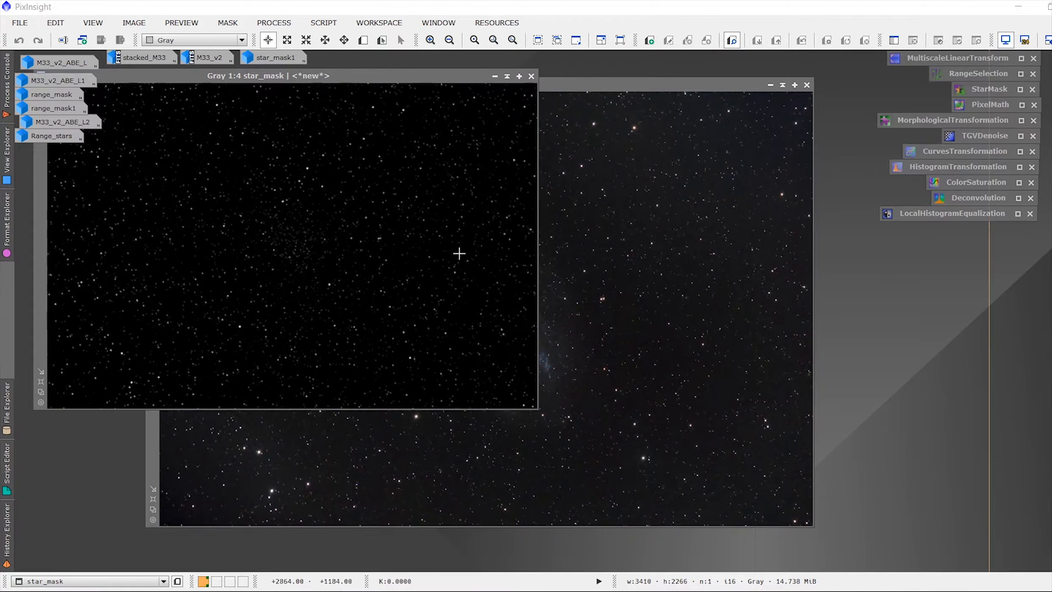
Step: Place the star_mask image over M33_v2_ABE and enlarge it to compare the captured stars
{"action": "left_click_drag", "start_coordinate": [360, 75], "coordinate": [546, 120]}
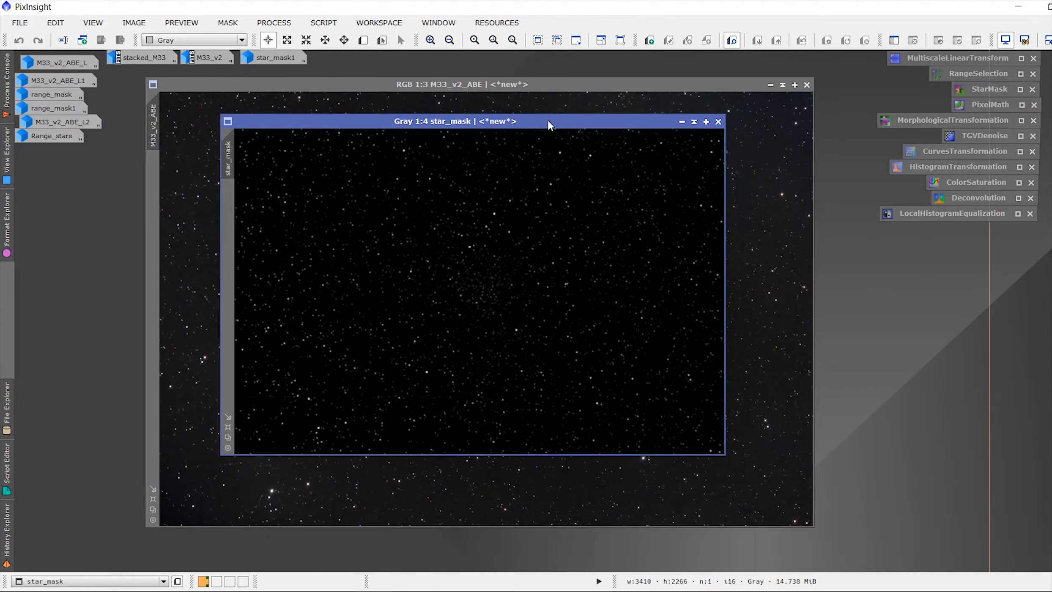
{"action": "left_click", "coordinate": [228, 427]}
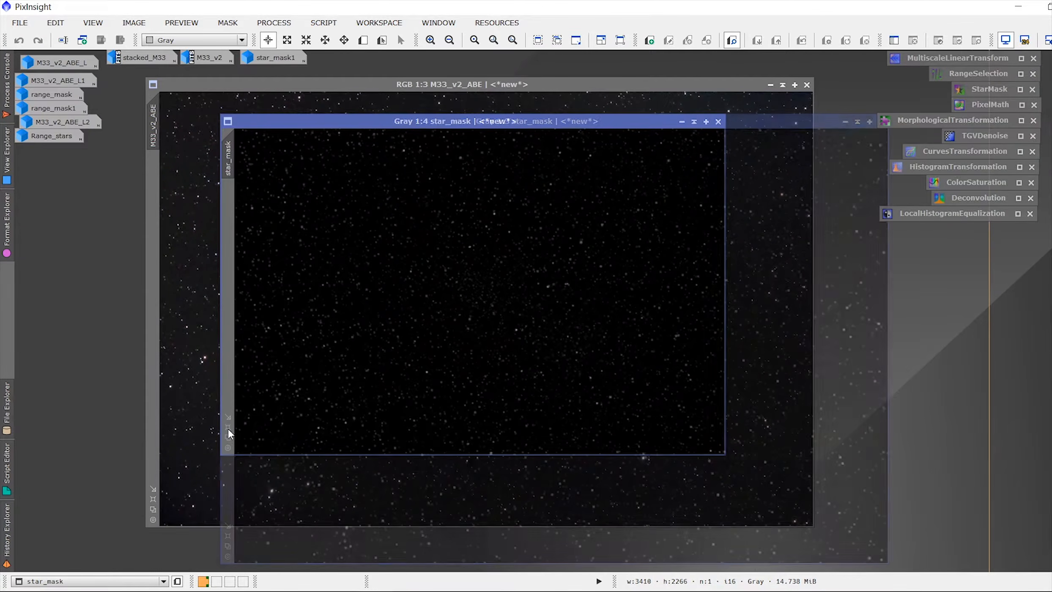
{"action": "left_click_drag", "start_coordinate": [560, 123], "coordinate": [487, 86]}
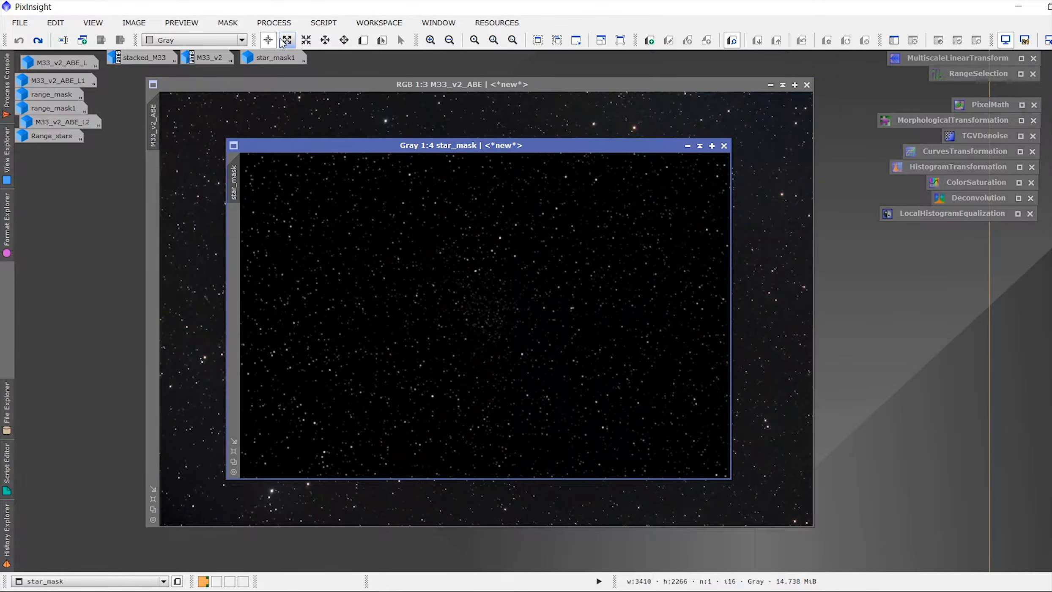
Step: Open HistogramTransformation with star_mask as its view and turn on the real-time preview
{"action": "left_click", "coordinate": [275, 24]}
{"action": "mouse_move", "coordinate": [381, 22]}
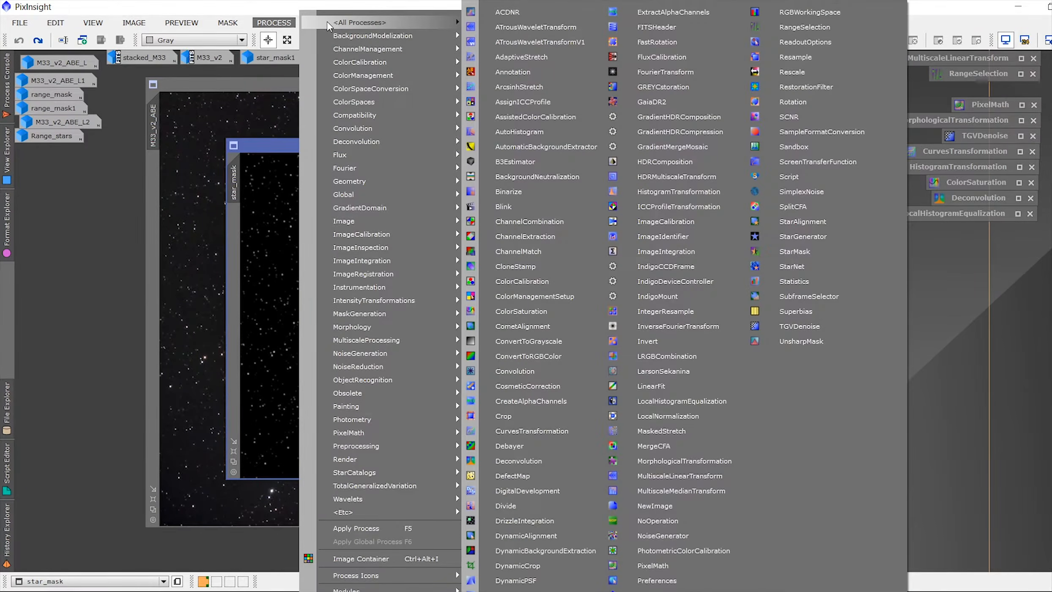
{"action": "left_click", "coordinate": [654, 191]}
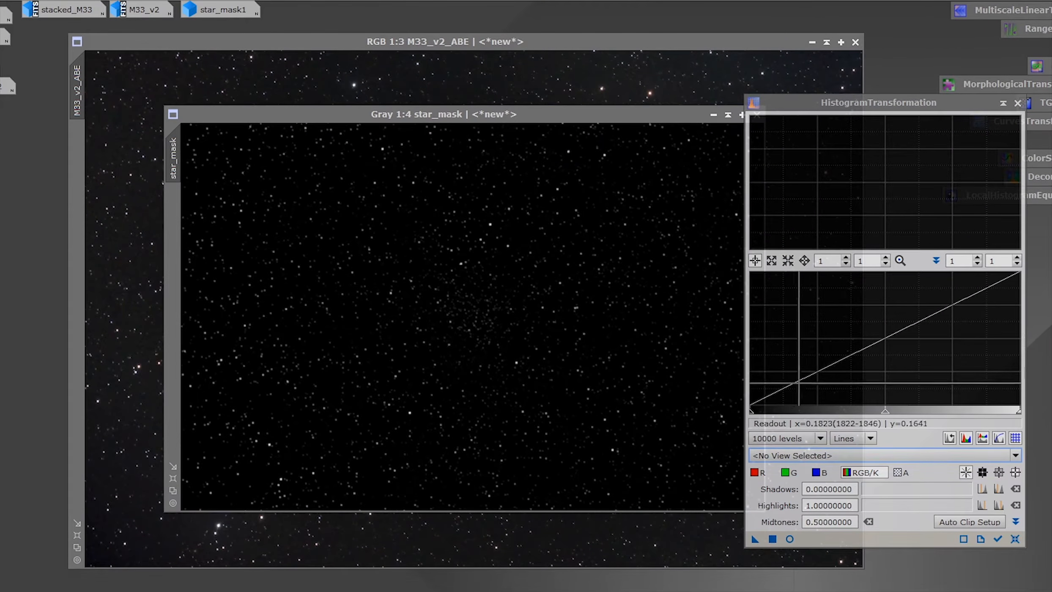
{"action": "left_click", "coordinate": [806, 456]}
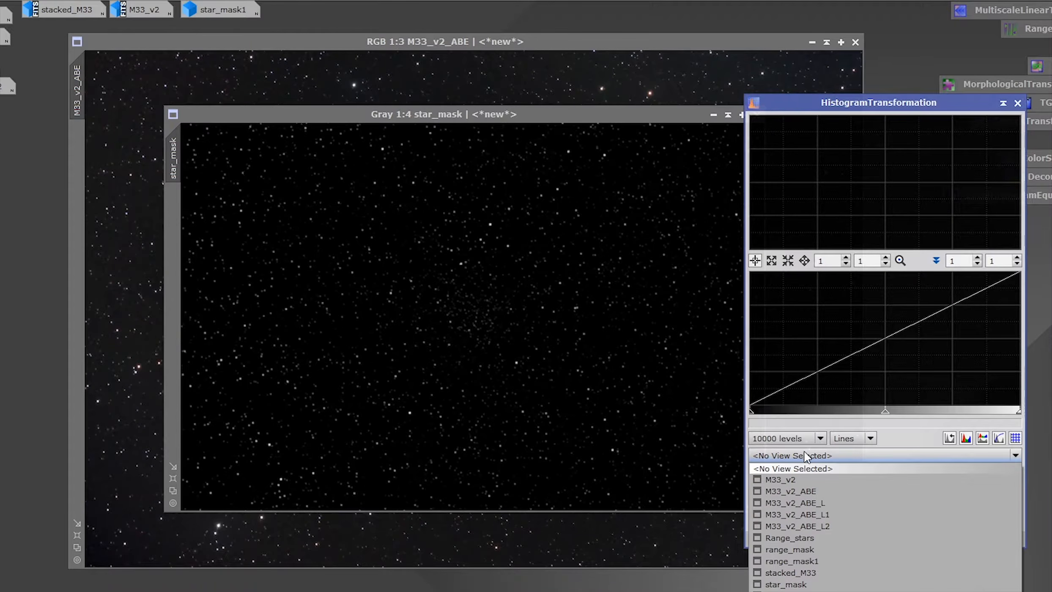
{"action": "left_click", "coordinate": [803, 585]}
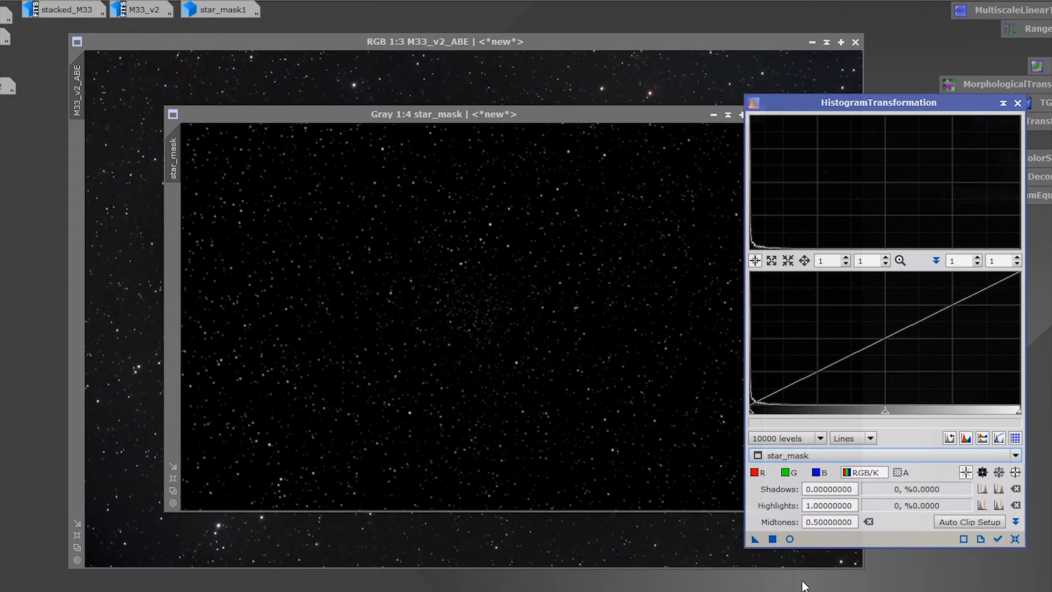
{"action": "left_click", "coordinate": [789, 539]}
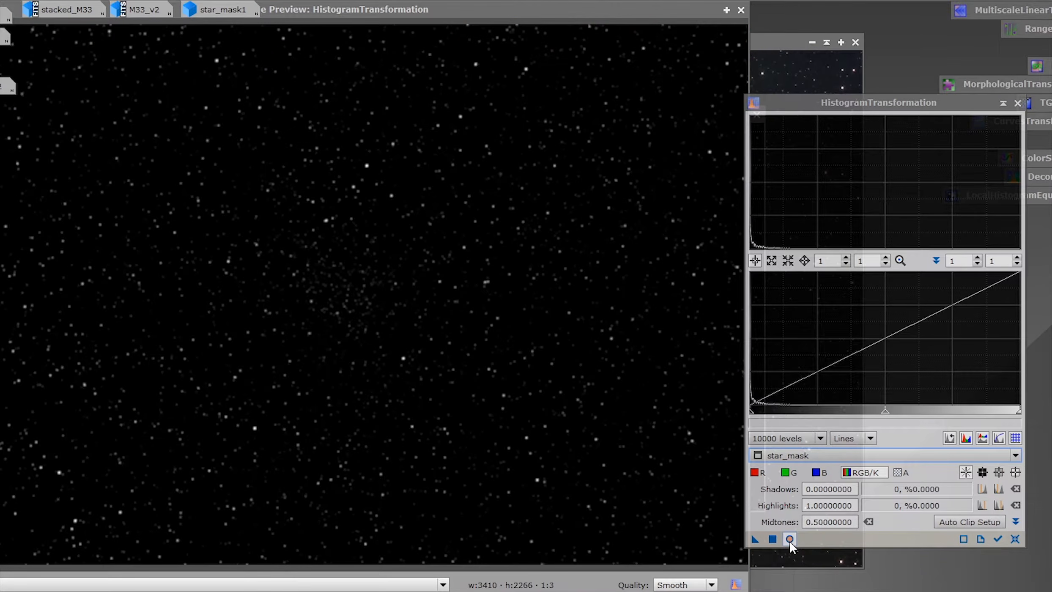
Step: Lower the histogram highlights to about 0.623 to brighten the stars and apply the transformation to star_mask
{"action": "left_click_drag", "start_coordinate": [1015, 412], "coordinate": [918, 412]}
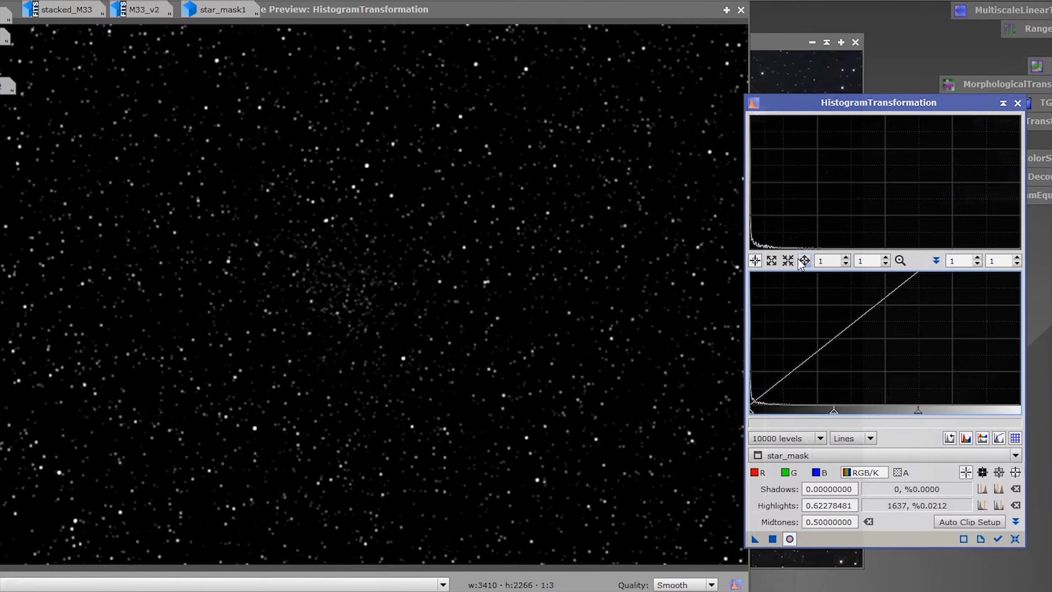
{"action": "left_click", "coordinate": [741, 9]}
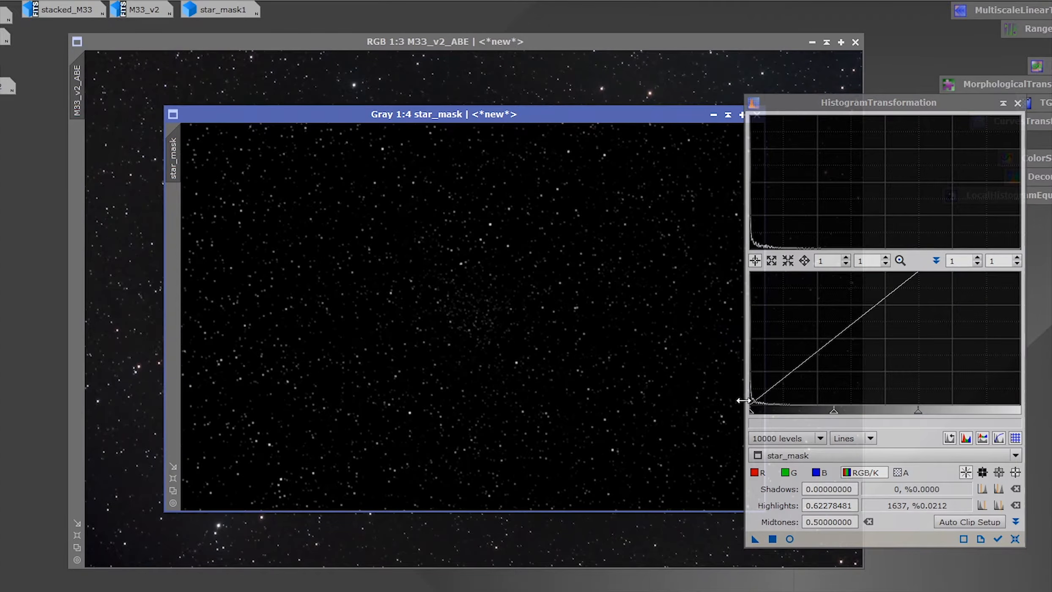
{"action": "left_click_drag", "start_coordinate": [753, 538], "coordinate": [593, 391]}
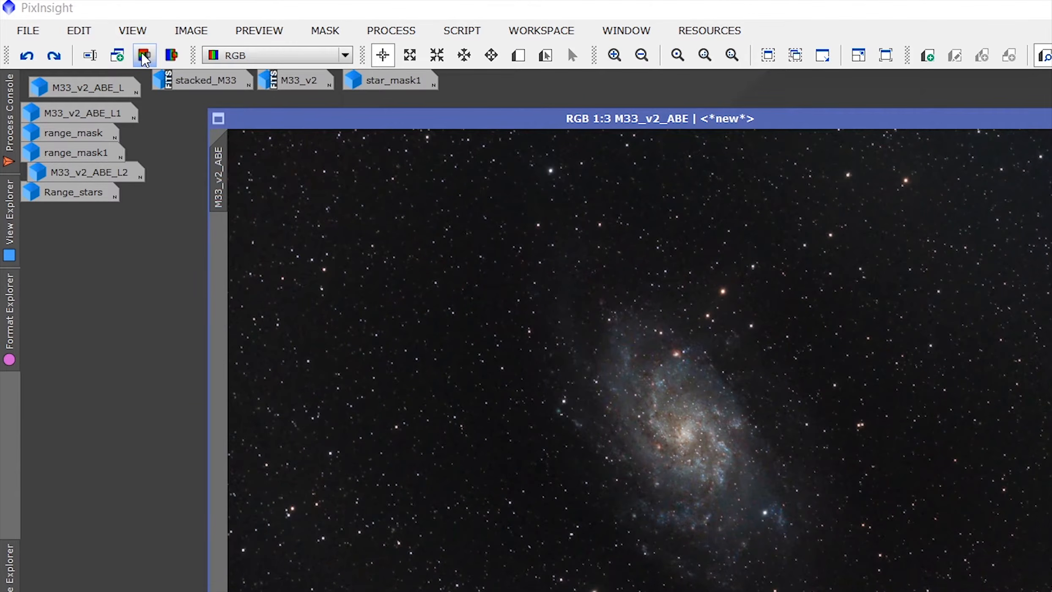
Step: Extract the lightness image from M33_v2_ABE and apply it to M33_v2_ABE as a mask
{"action": "left_click", "coordinate": [144, 56]}
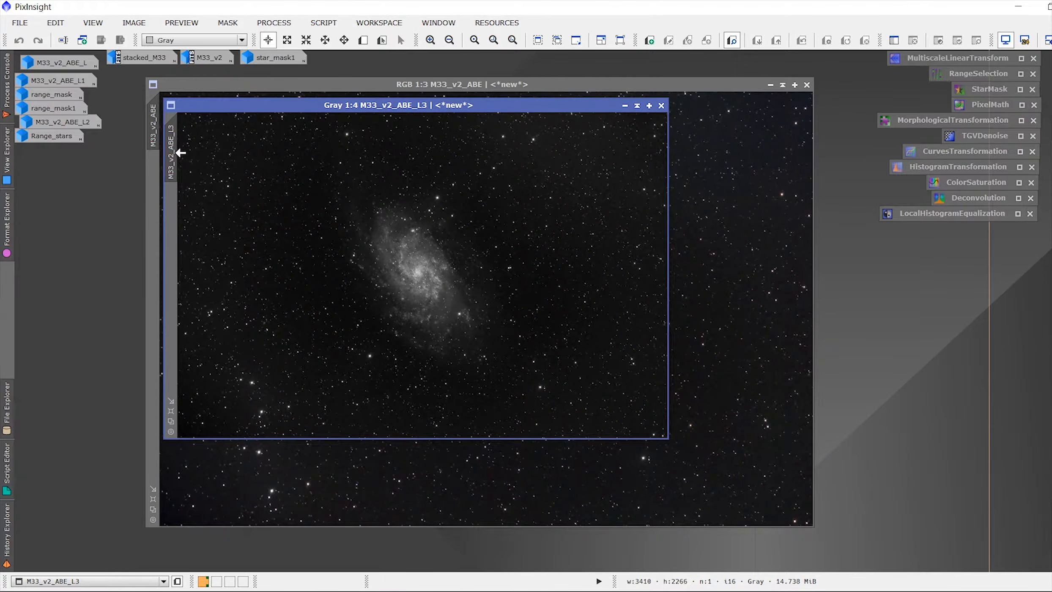
{"action": "left_click_drag", "start_coordinate": [158, 202], "coordinate": [156, 196]}
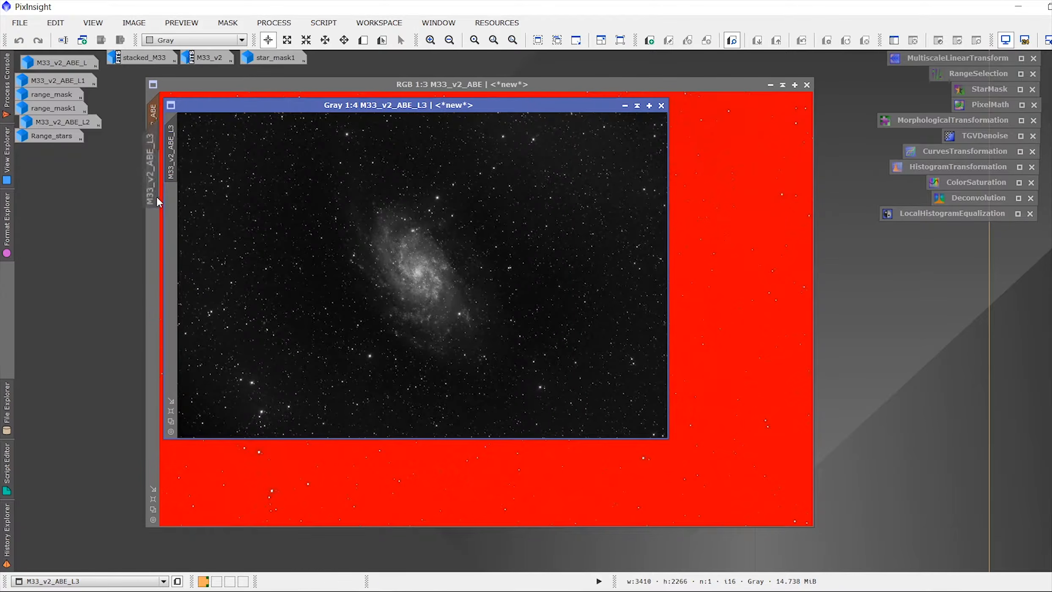
Step: Minimize the extracted lightness image beside the other stored masks, and invert the mask on M33_v2_ABE
{"action": "left_click", "coordinate": [624, 105]}
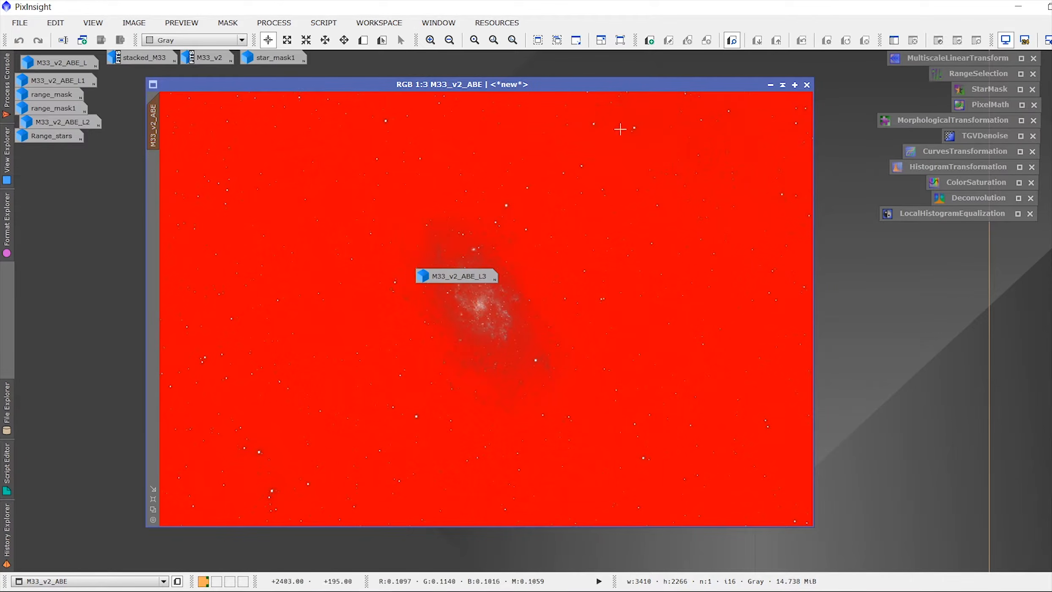
{"action": "left_click_drag", "start_coordinate": [452, 276], "coordinate": [52, 167]}
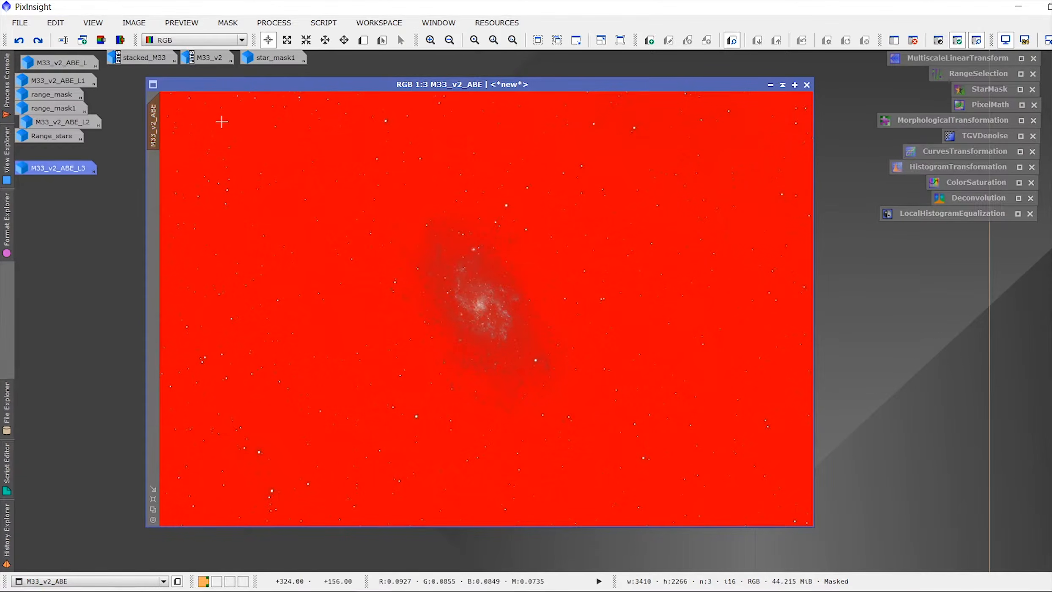
{"action": "key", "text": "ctrl+shift+i"}
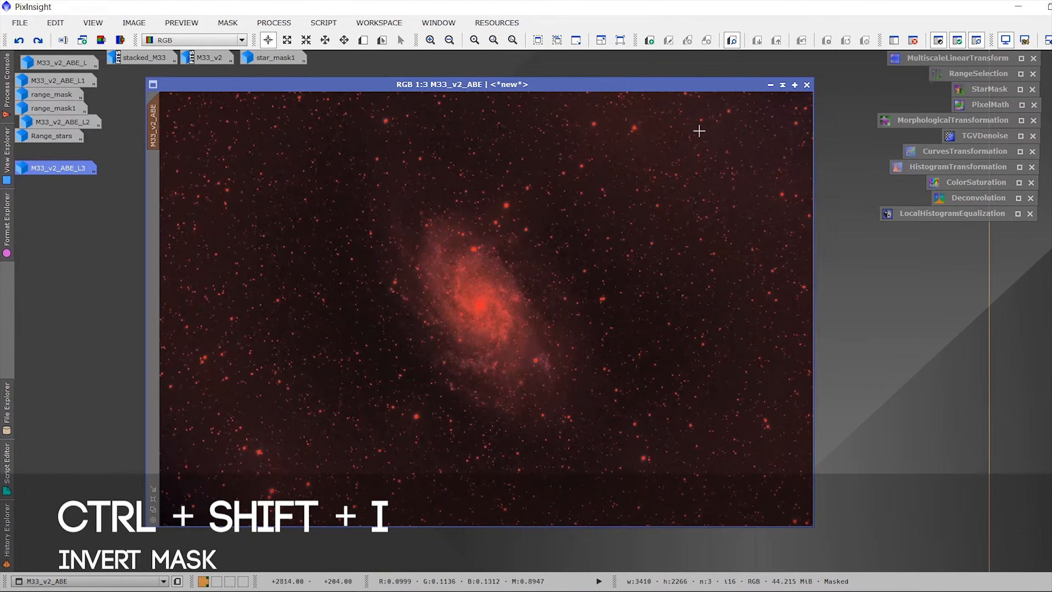
Step: Preview a lowered midpoint on the saturation curve for the masked M33_v2_ABE, using CurvesTransformation with its real-time preview
{"action": "left_click", "coordinate": [1020, 152]}
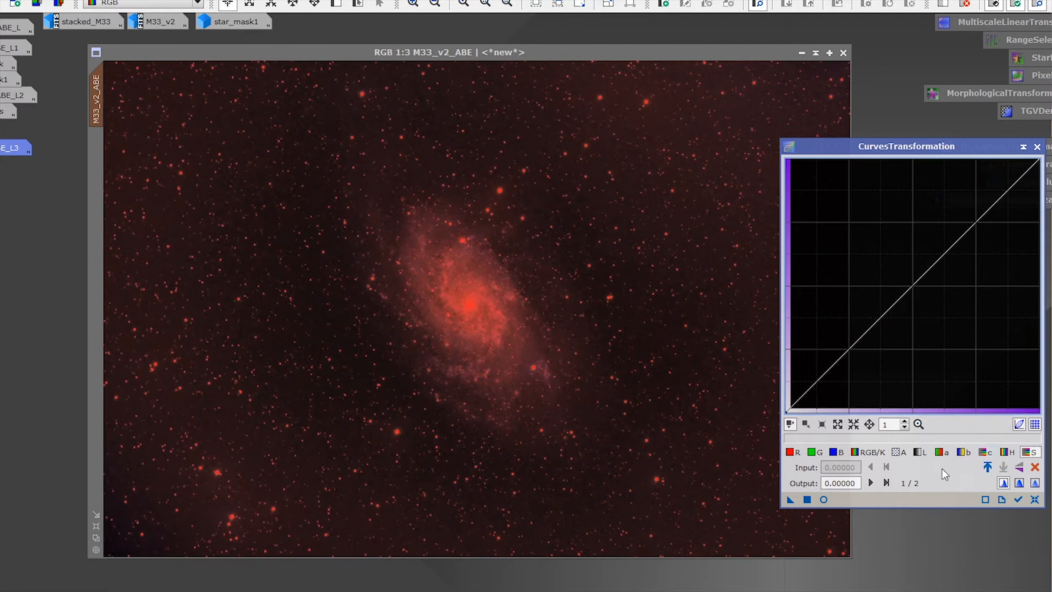
{"action": "left_click", "coordinate": [824, 500]}
{"action": "left_click", "coordinate": [915, 287]}
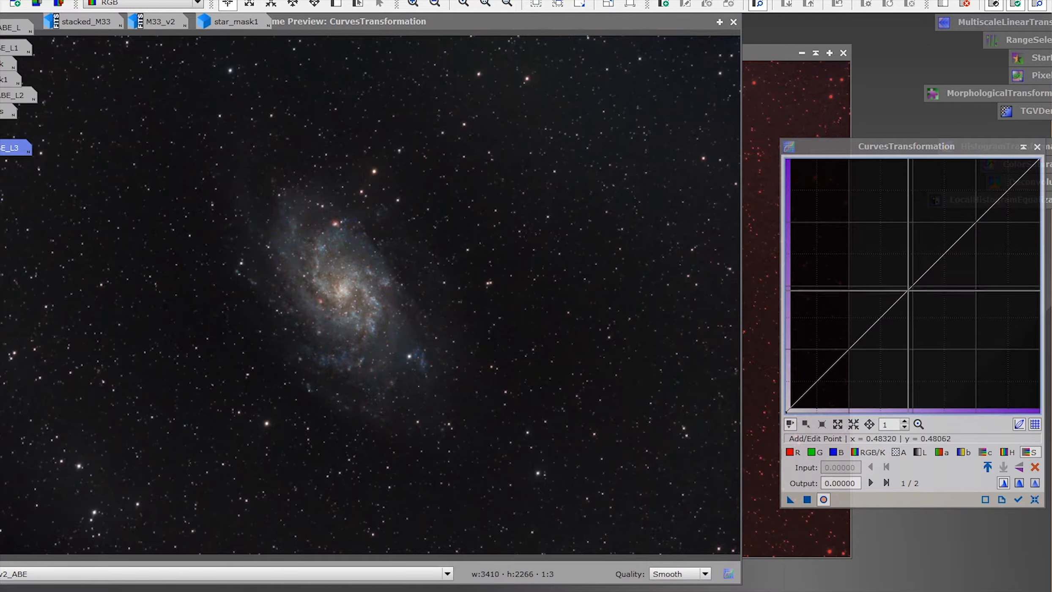
{"action": "left_click_drag", "start_coordinate": [914, 286], "coordinate": [935, 304]}
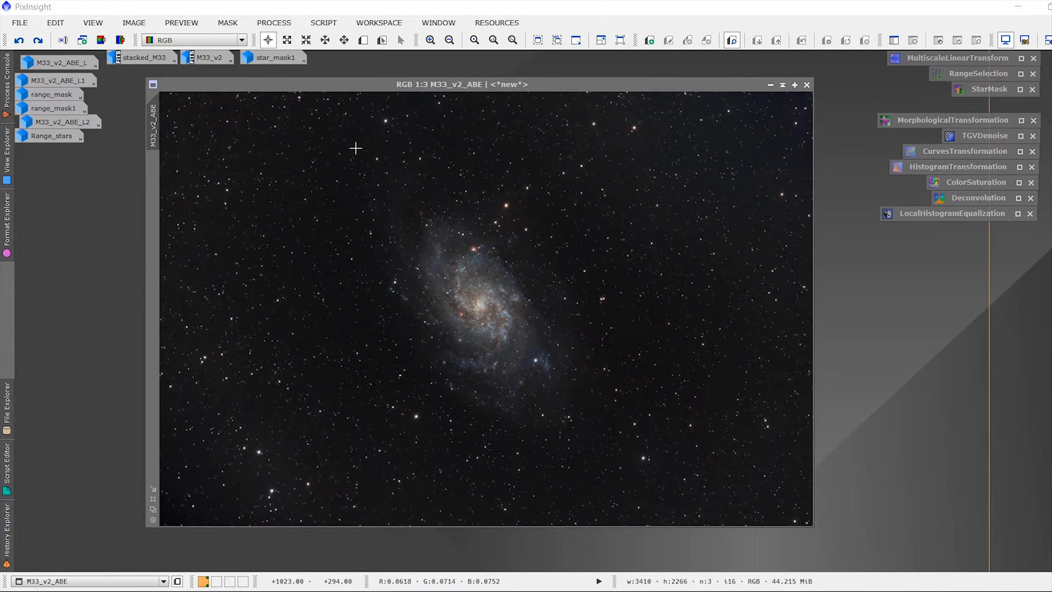
Step: Open PixelMath and build the RGB/K expression range_mask-star_mask1 in the Expression Editor
{"action": "left_click", "coordinate": [279, 25]}
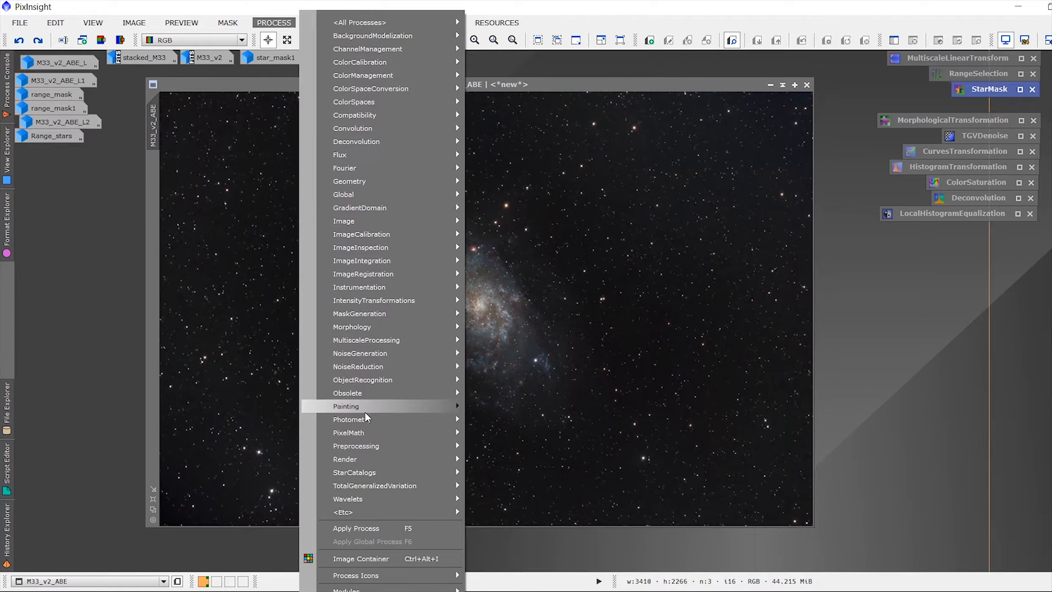
{"action": "mouse_move", "coordinate": [369, 437]}
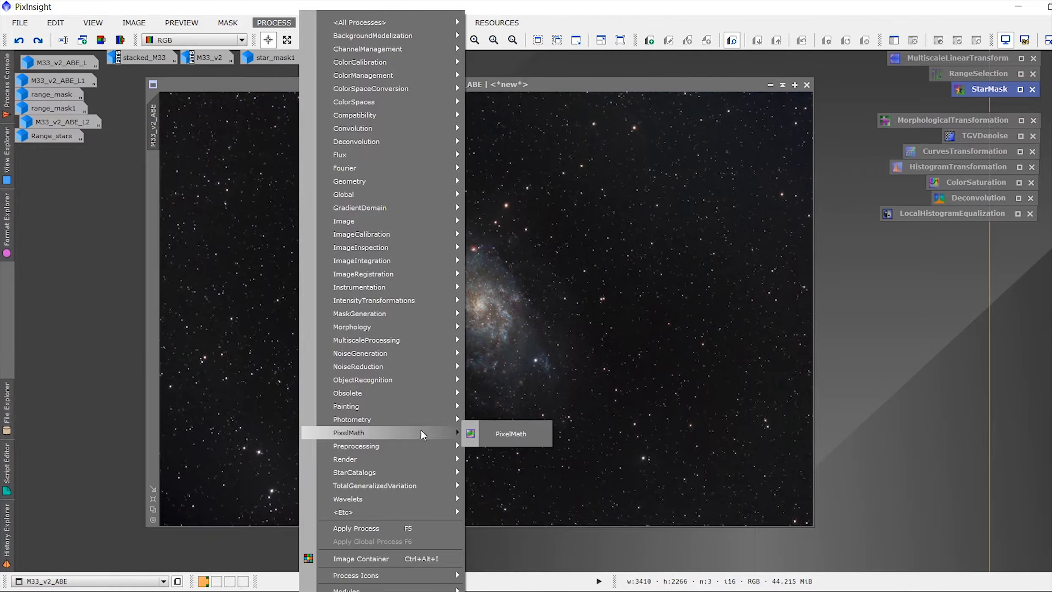
{"action": "left_click", "coordinate": [489, 438]}
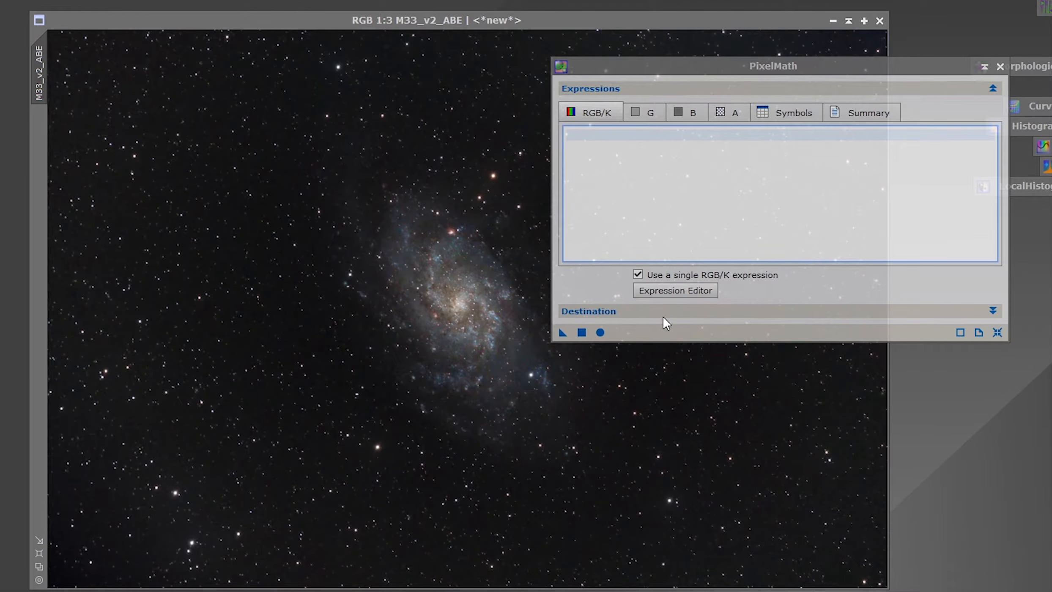
{"action": "left_click", "coordinate": [677, 292]}
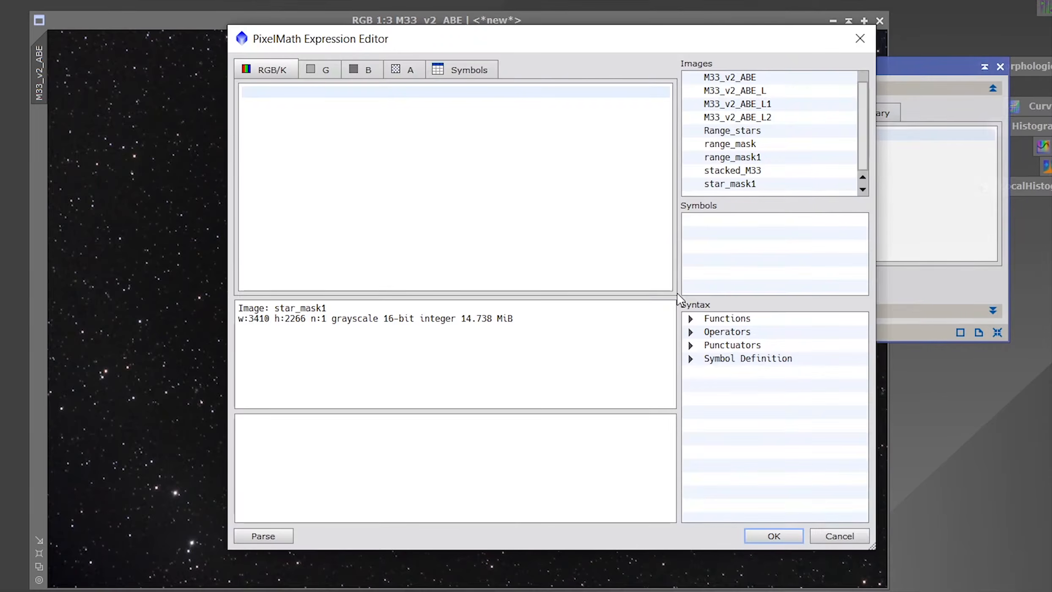
{"action": "double_click", "coordinate": [751, 146]}
{"action": "type", "text": "-"}
{"action": "double_click", "coordinate": [744, 184]}
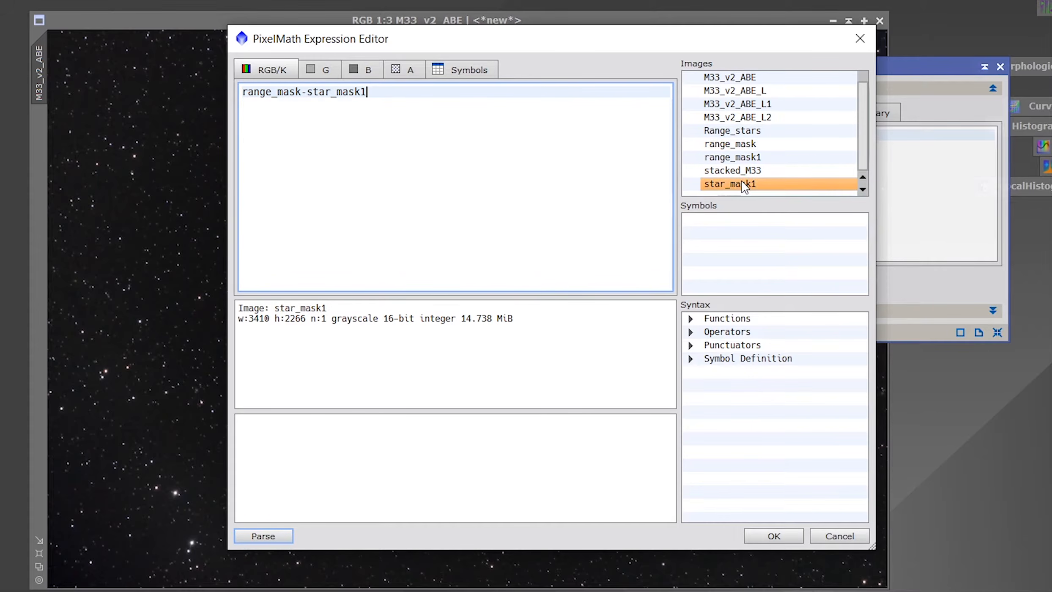
{"action": "left_click", "coordinate": [766, 538]}
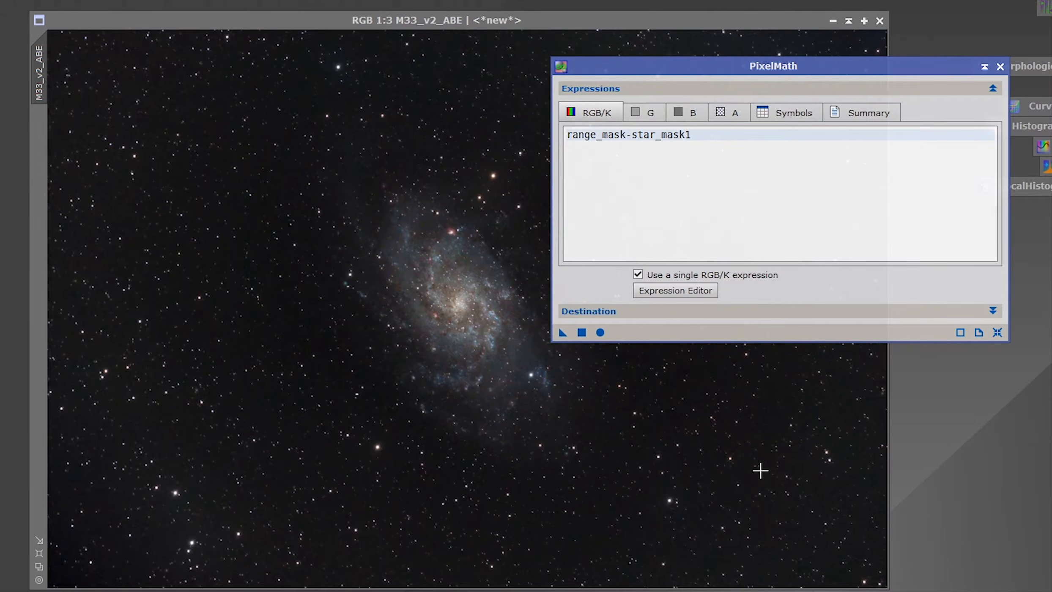
Step: Set the PixelMath output to a new image in Grayscale color space and apply the expression
{"action": "left_click", "coordinate": [601, 309]}
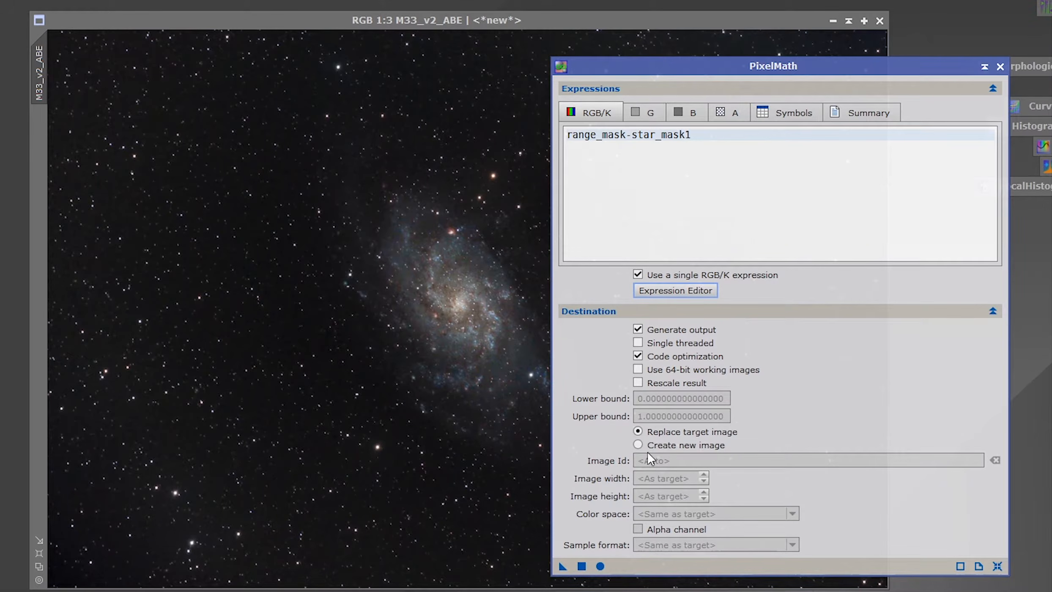
{"action": "left_click", "coordinate": [638, 445]}
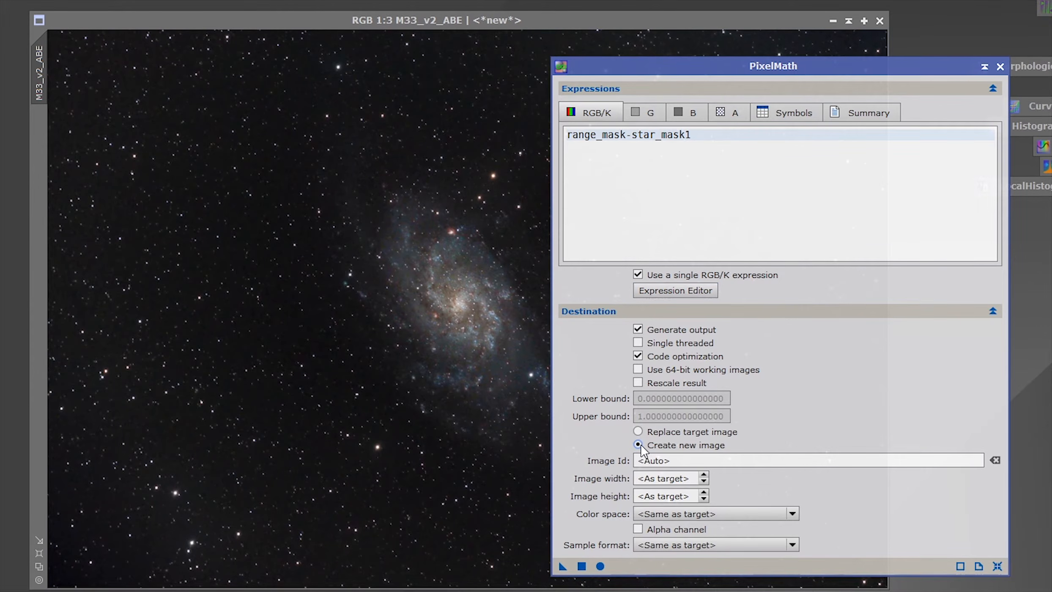
{"action": "left_click", "coordinate": [685, 513]}
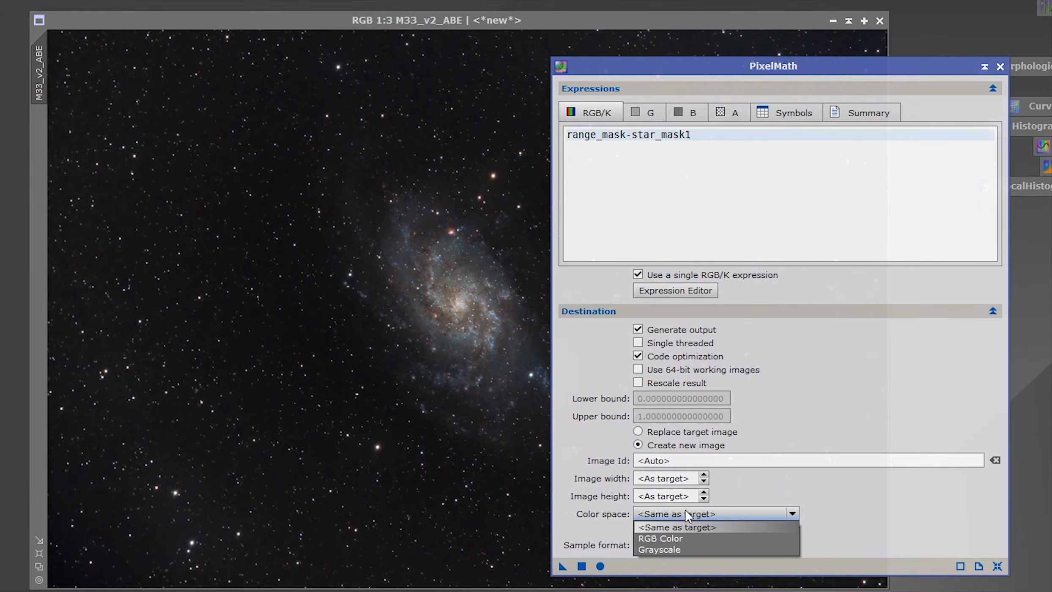
{"action": "left_click", "coordinate": [670, 548]}
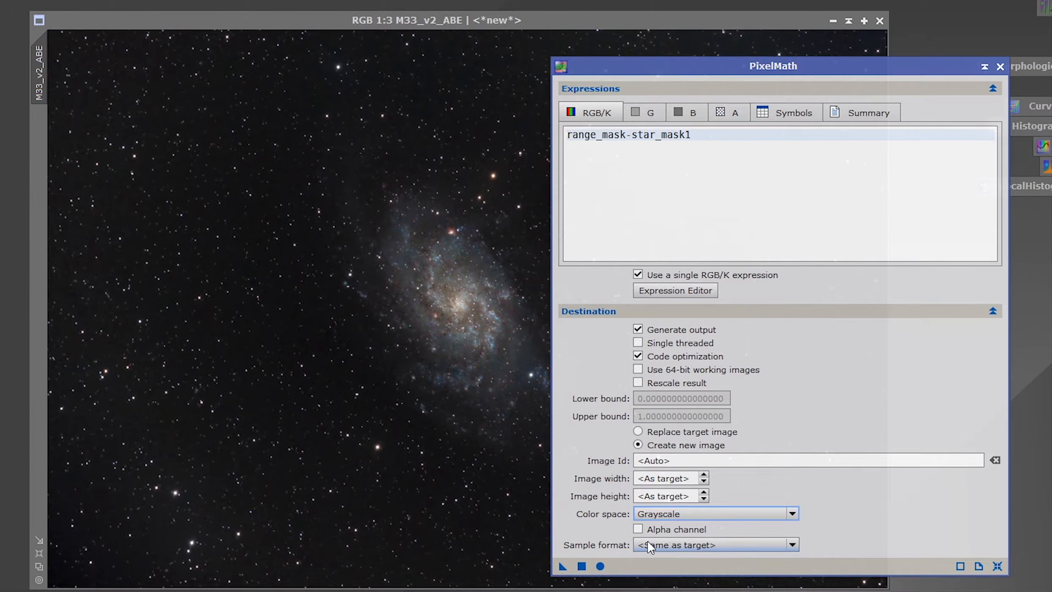
{"action": "left_click", "coordinate": [582, 566]}
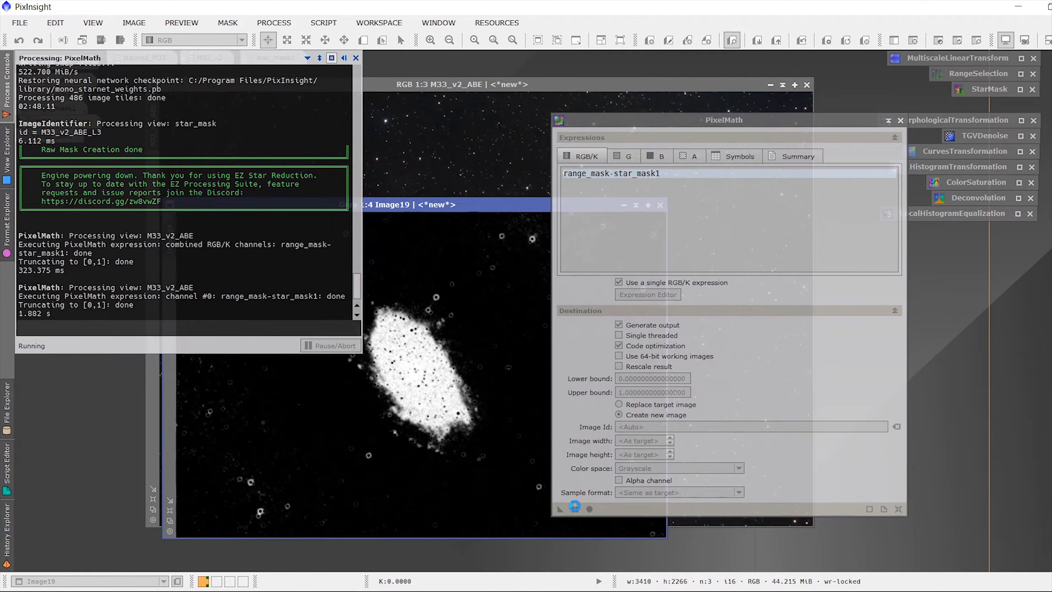
Step: Collapse PixelMath, then enlarge the new combined mask window and place it over M33_v2_ABE
{"action": "left_click", "coordinate": [888, 120]}
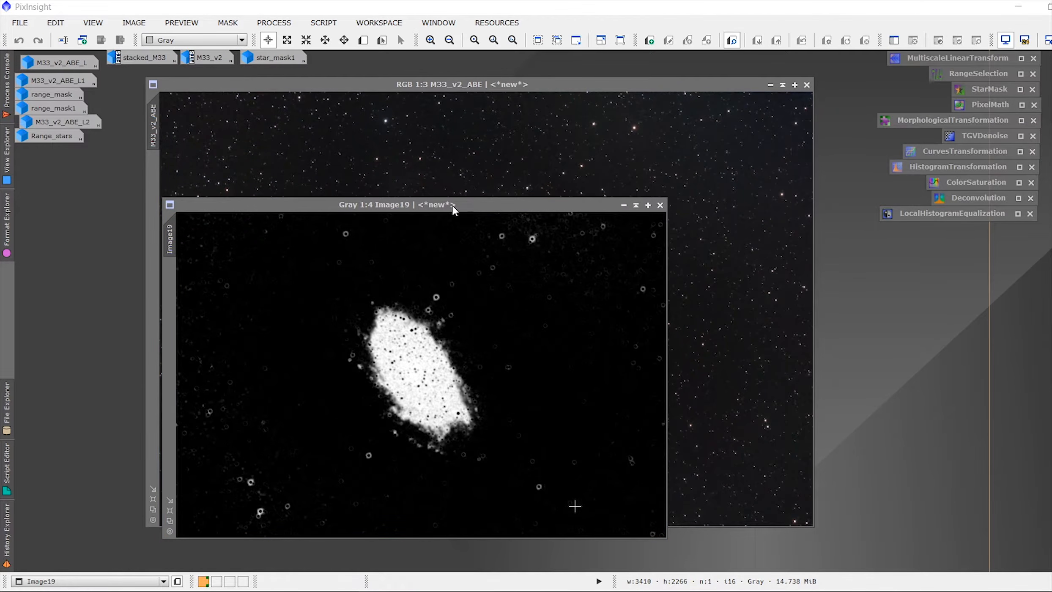
{"action": "left_click_drag", "start_coordinate": [452, 205], "coordinate": [534, 158]}
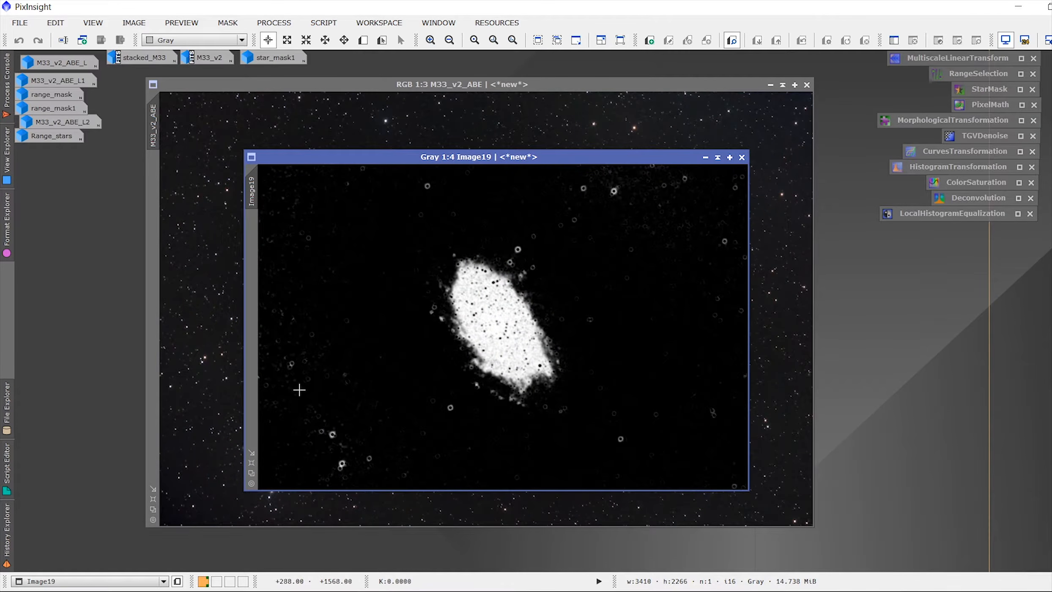
{"action": "left_click", "coordinate": [252, 462]}
{"action": "left_click_drag", "start_coordinate": [547, 128], "coordinate": [454, 87]}
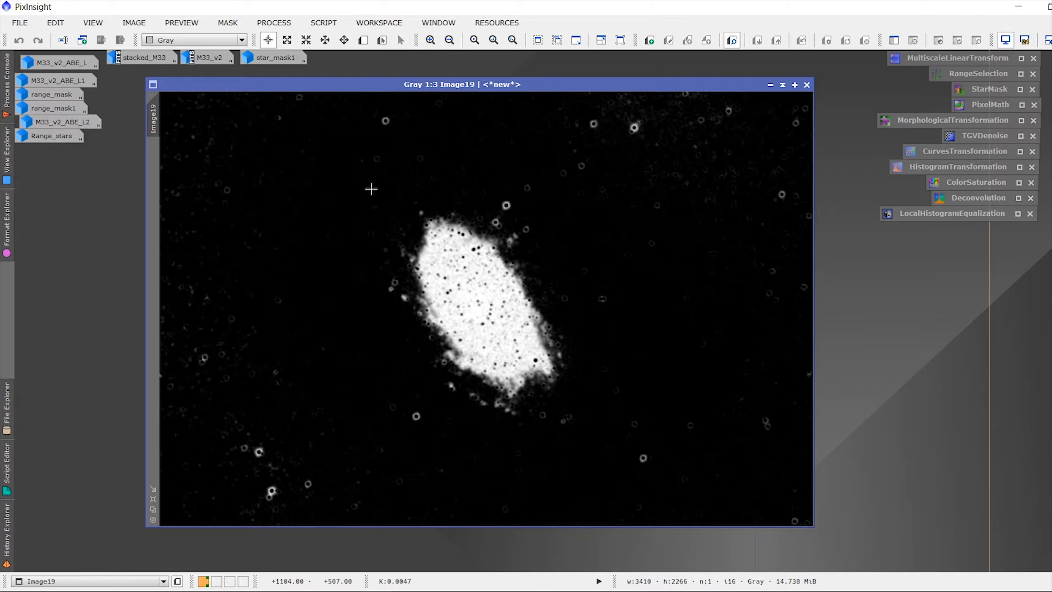
Step: Open CloneStamp with the combined mask as its target view and set the brush radius to 40
{"action": "left_click", "coordinate": [288, 25]}
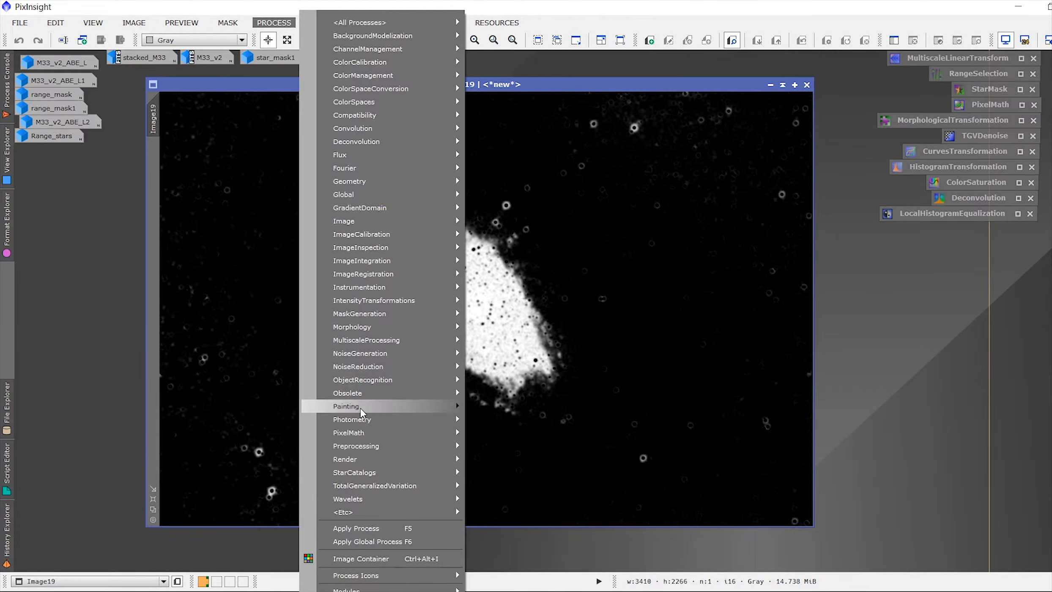
{"action": "mouse_move", "coordinate": [361, 409]}
{"action": "left_click", "coordinate": [489, 418]}
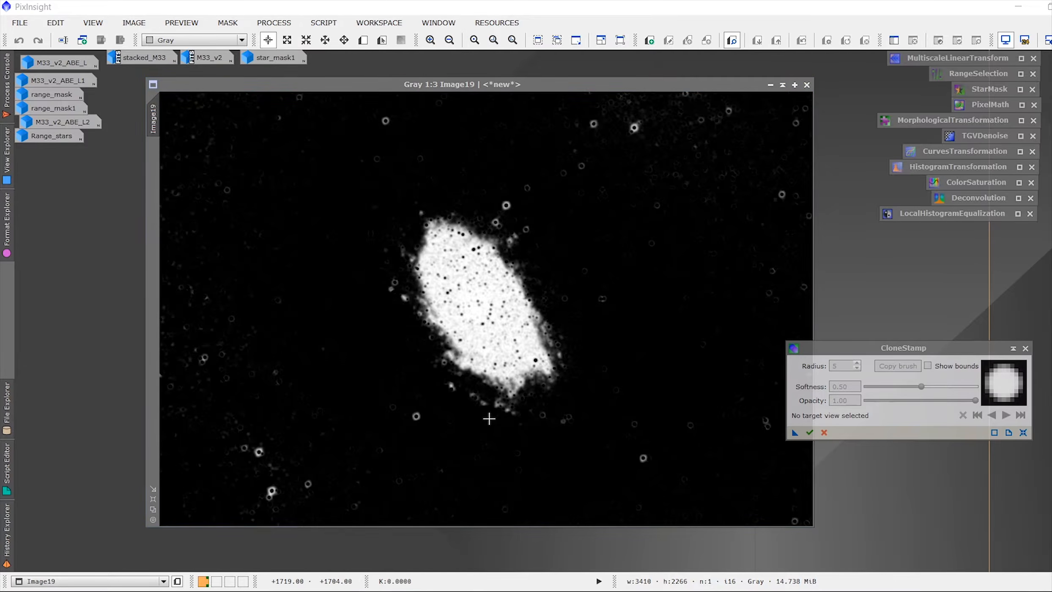
{"action": "left_click_drag", "start_coordinate": [847, 355], "coordinate": [764, 236]}
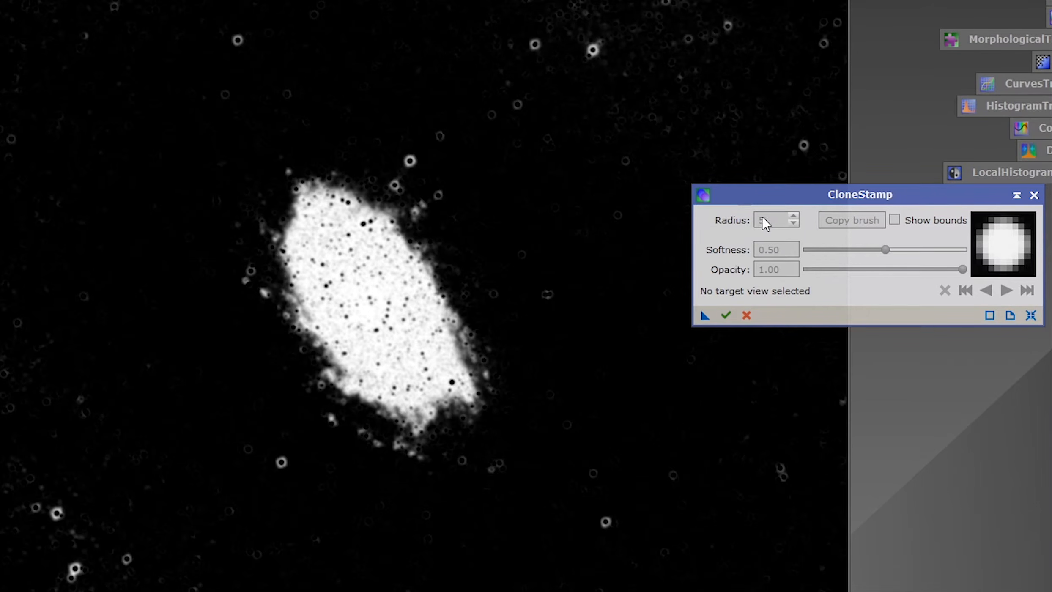
{"action": "left_click", "coordinate": [600, 201]}
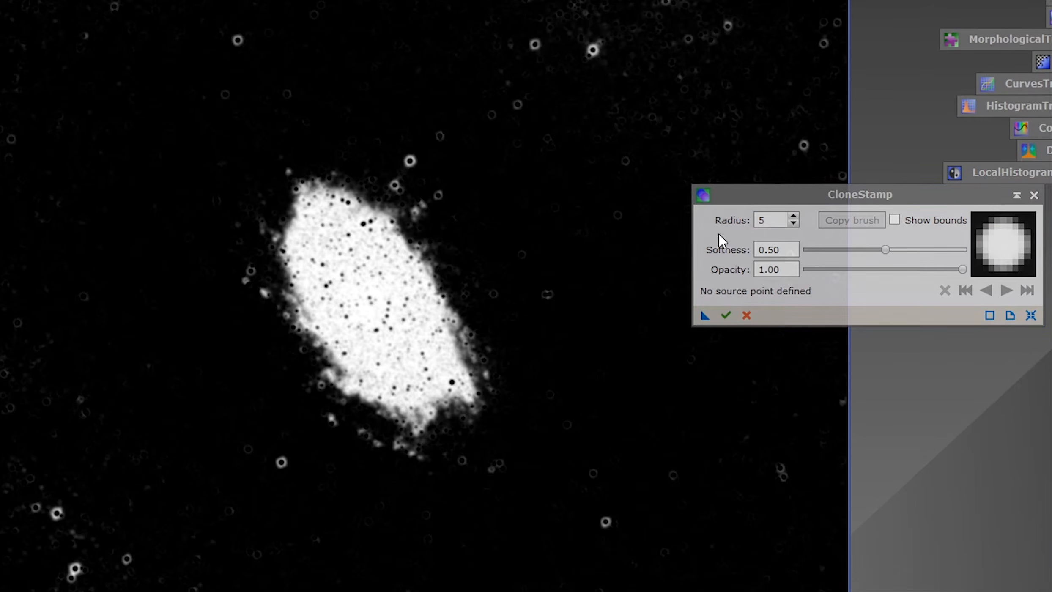
{"action": "left_click", "coordinate": [751, 221]}
{"action": "type", "text": "40"}
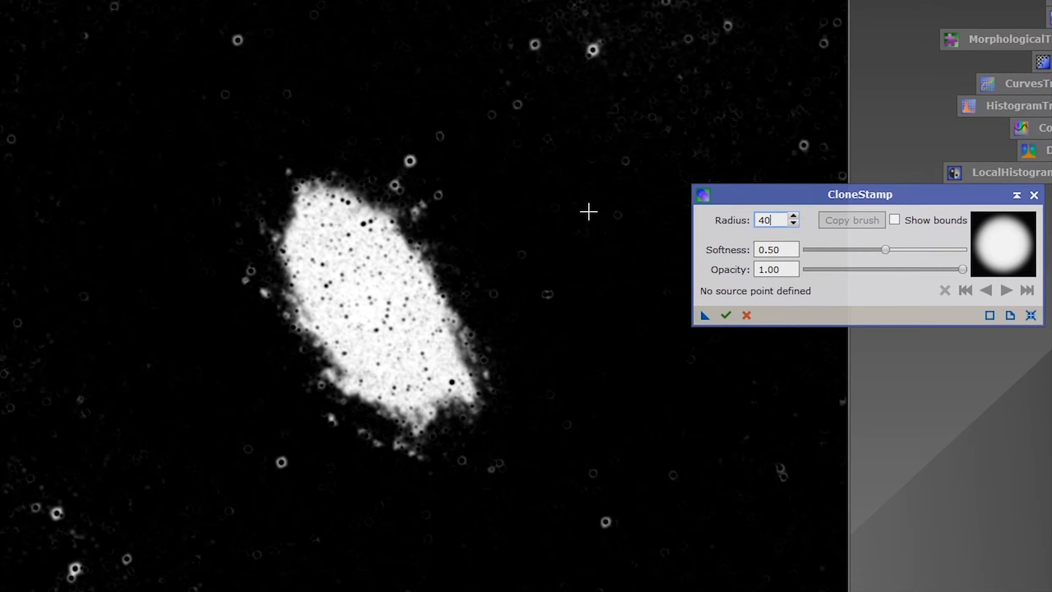
Step: Sample clean black background beside the galaxy and clone it over the background and the bright star ring near the mask's upper edge
{"action": "left_click", "coordinate": [561, 182], "text": "ctrl"}
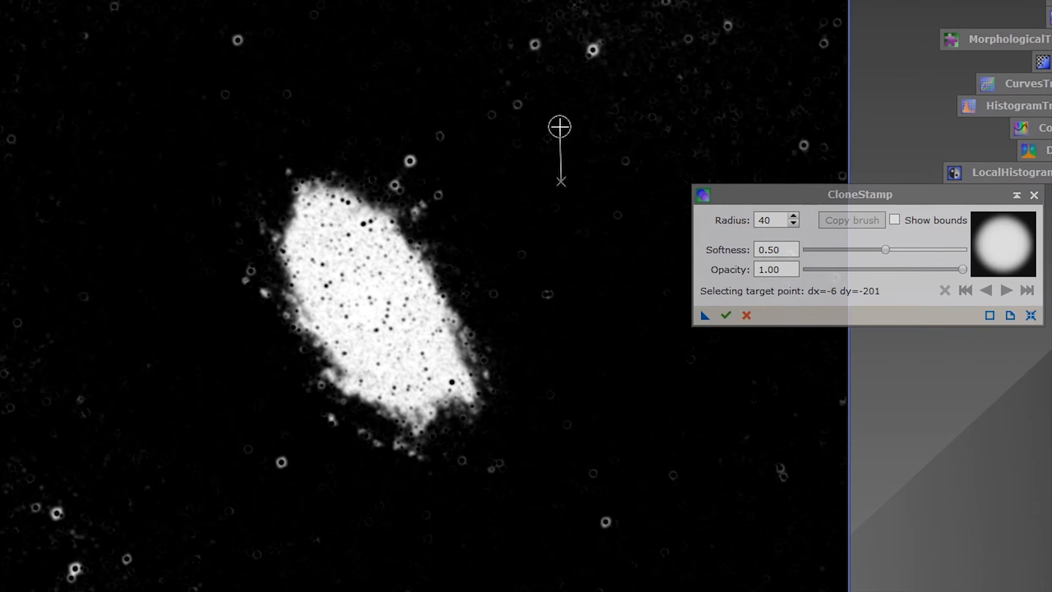
{"action": "left_click", "coordinate": [559, 126]}
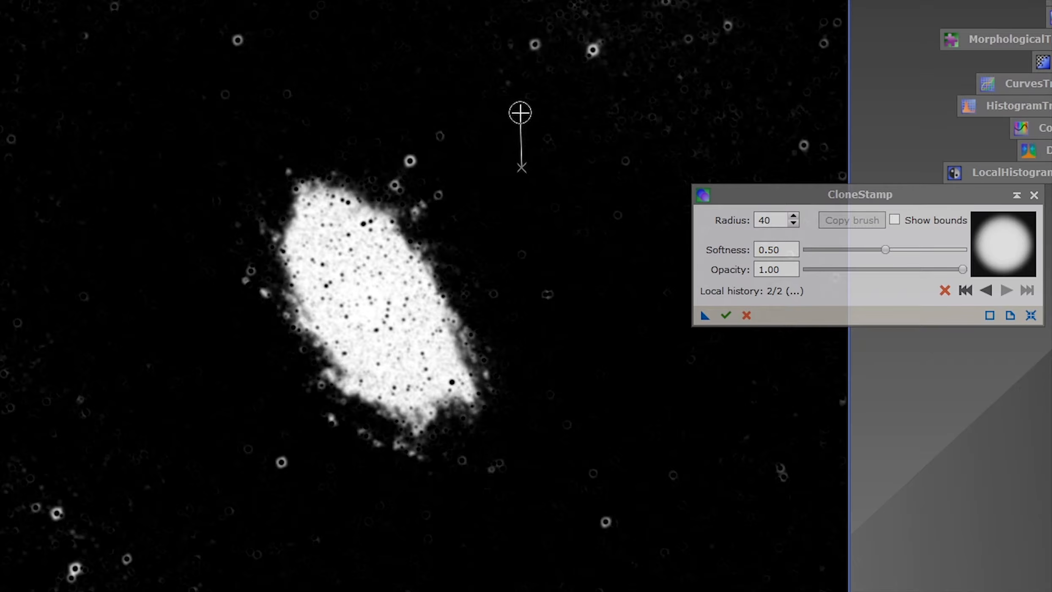
{"action": "left_click", "coordinate": [538, 136]}
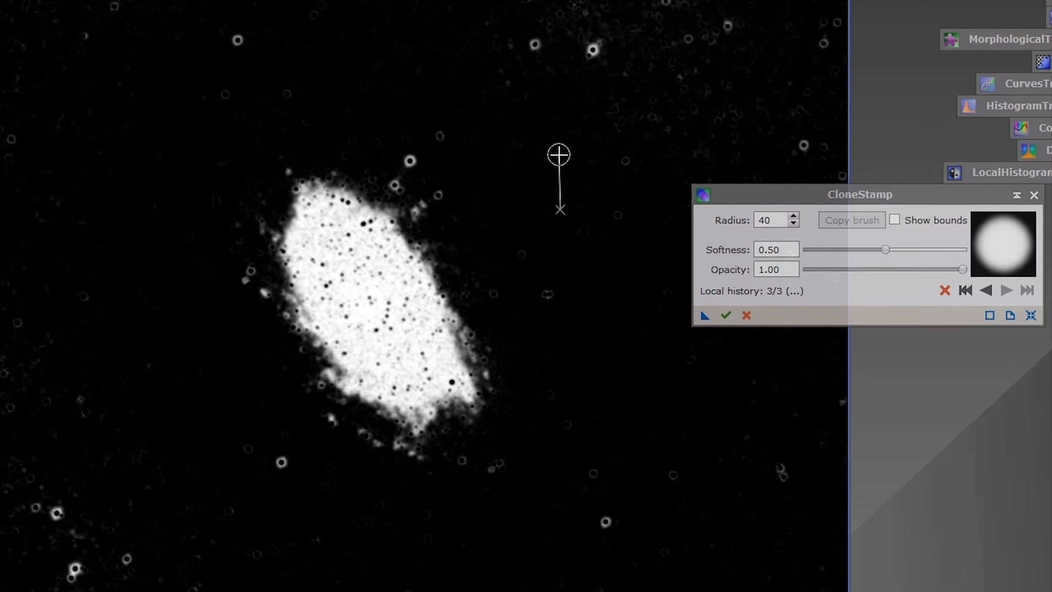
{"action": "left_click", "coordinate": [592, 50]}
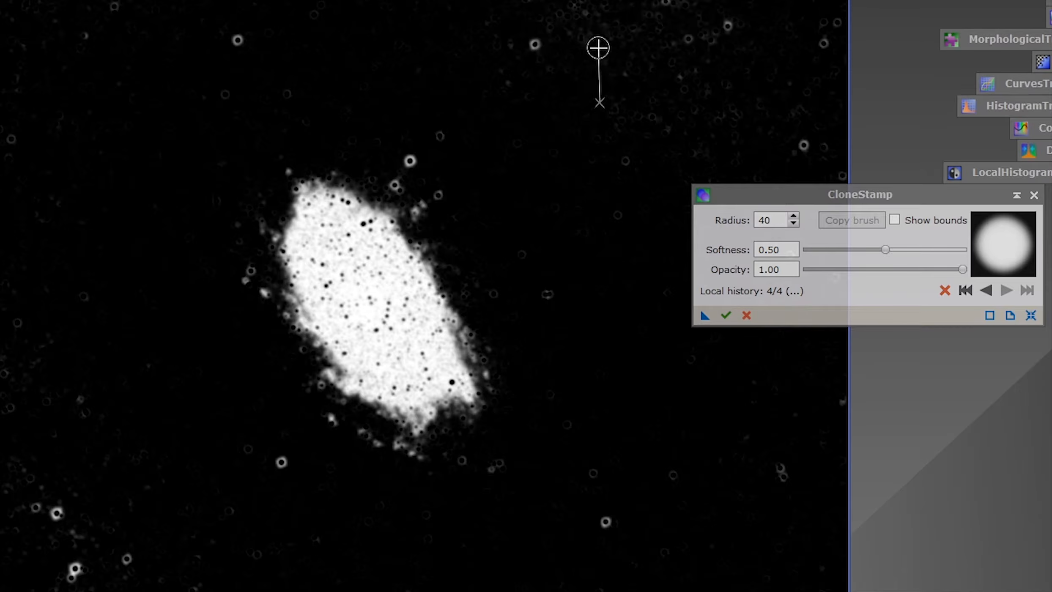
{"action": "left_click_drag", "start_coordinate": [589, 49], "coordinate": [587, 54]}
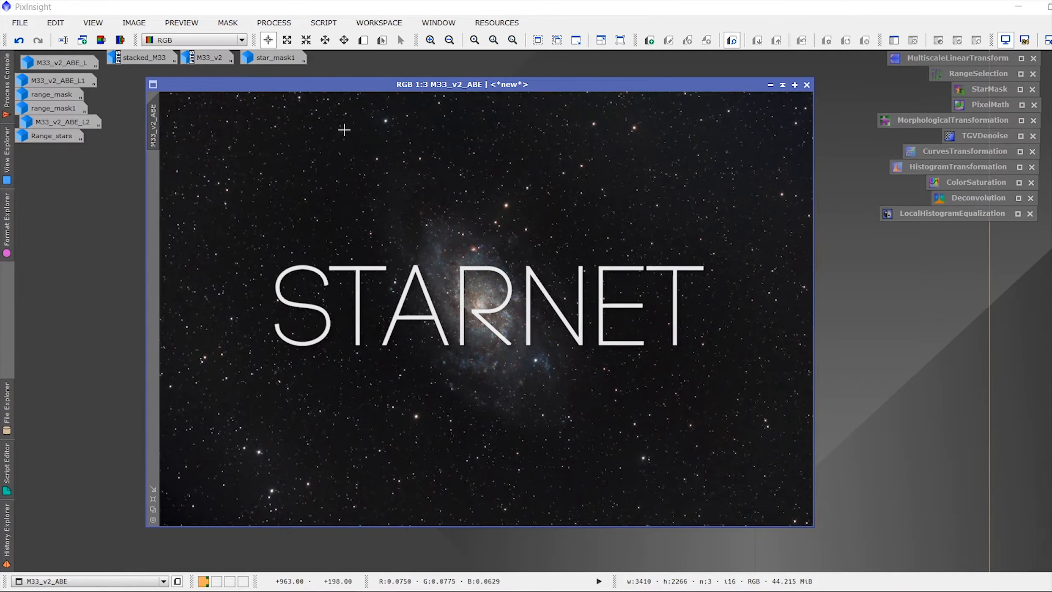
Step: Open StarNet, enable star mask creation with stride 128, and apply it to M33_v2_ABE
{"action": "left_click", "coordinate": [282, 25]}
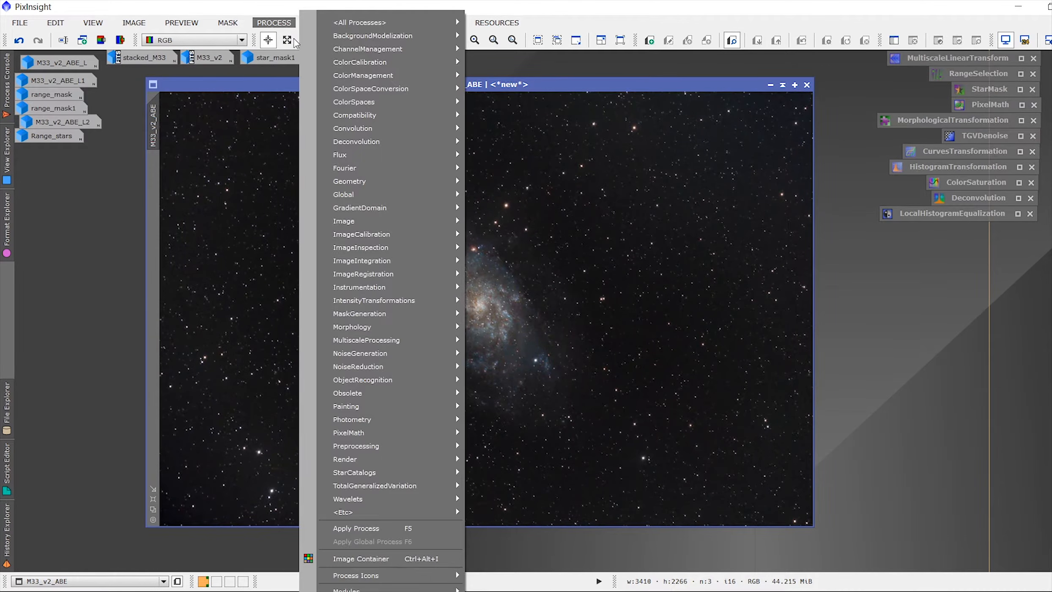
{"action": "mouse_move", "coordinate": [378, 318]}
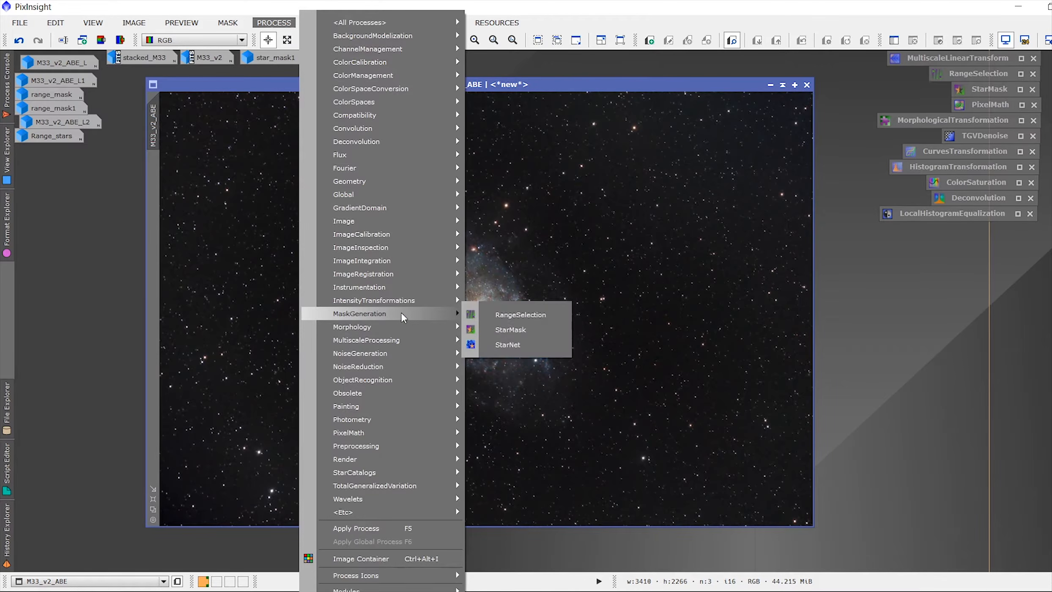
{"action": "left_click", "coordinate": [510, 343]}
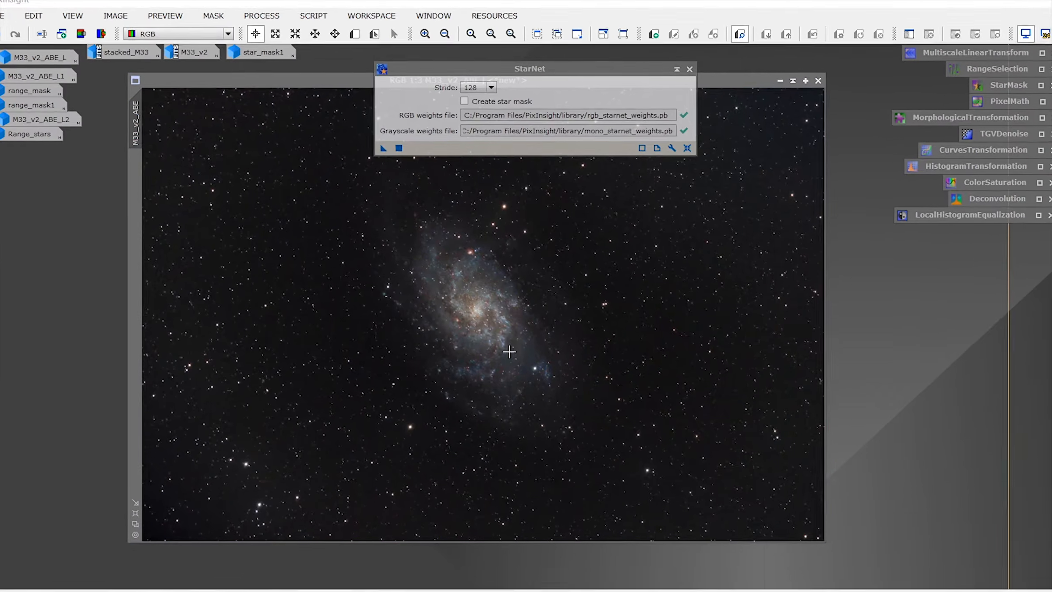
{"action": "left_click", "coordinate": [448, 86]}
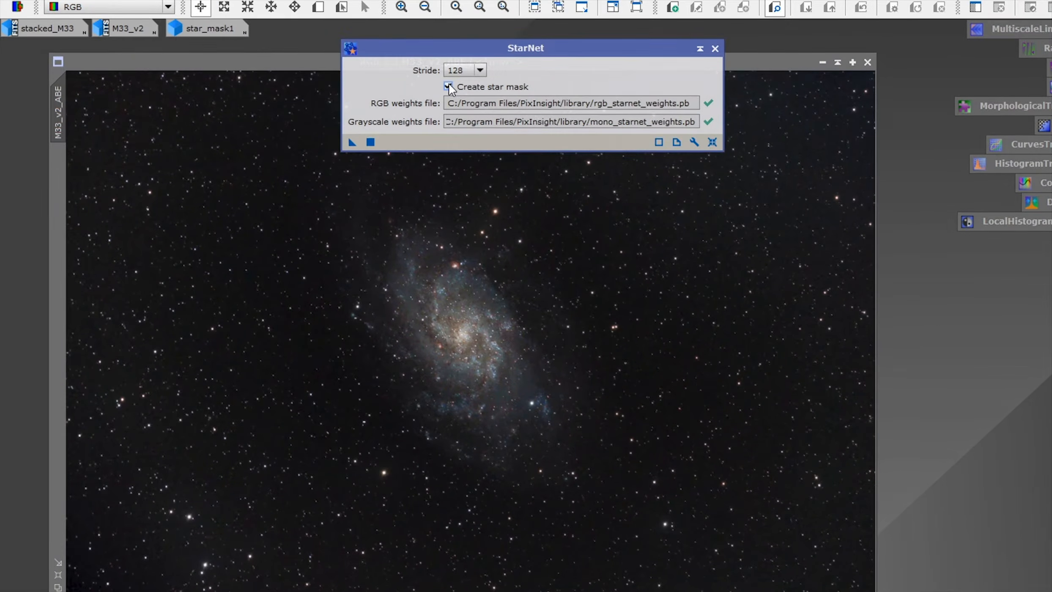
{"action": "left_click_drag", "start_coordinate": [353, 143], "coordinate": [296, 246]}
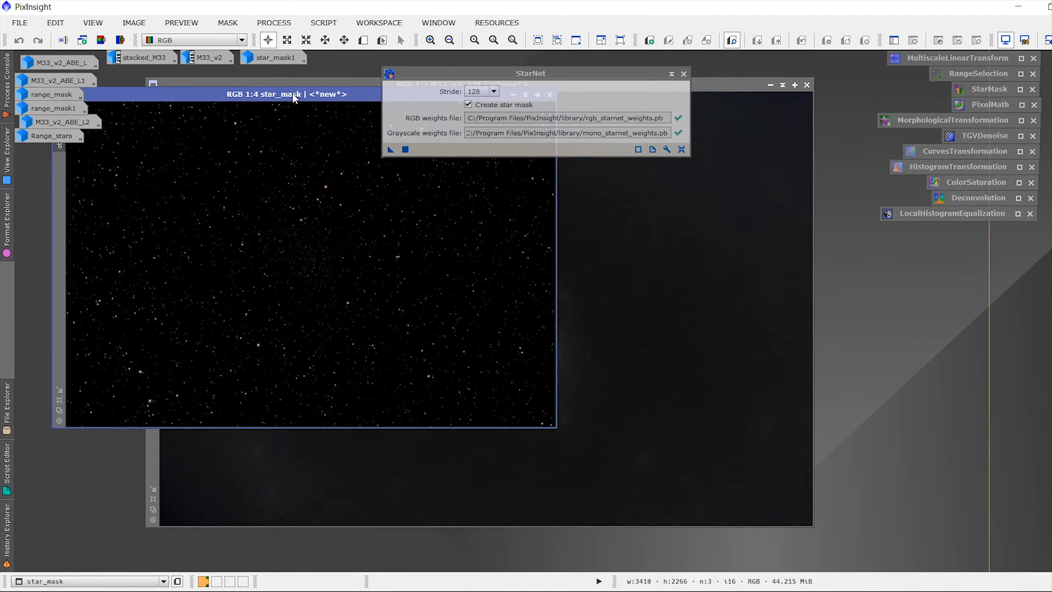
Step: Collapse StarNet and move the star_mask window aside to uncover the processed M33_v2_ABE image
{"action": "left_click_drag", "start_coordinate": [293, 95], "coordinate": [470, 201]}
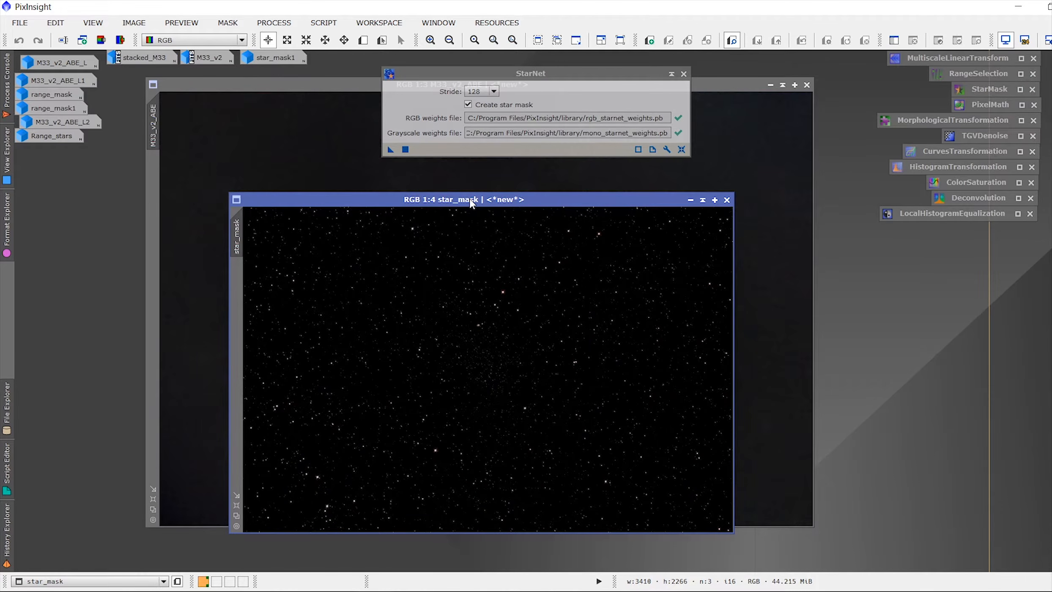
{"action": "left_click", "coordinate": [672, 74]}
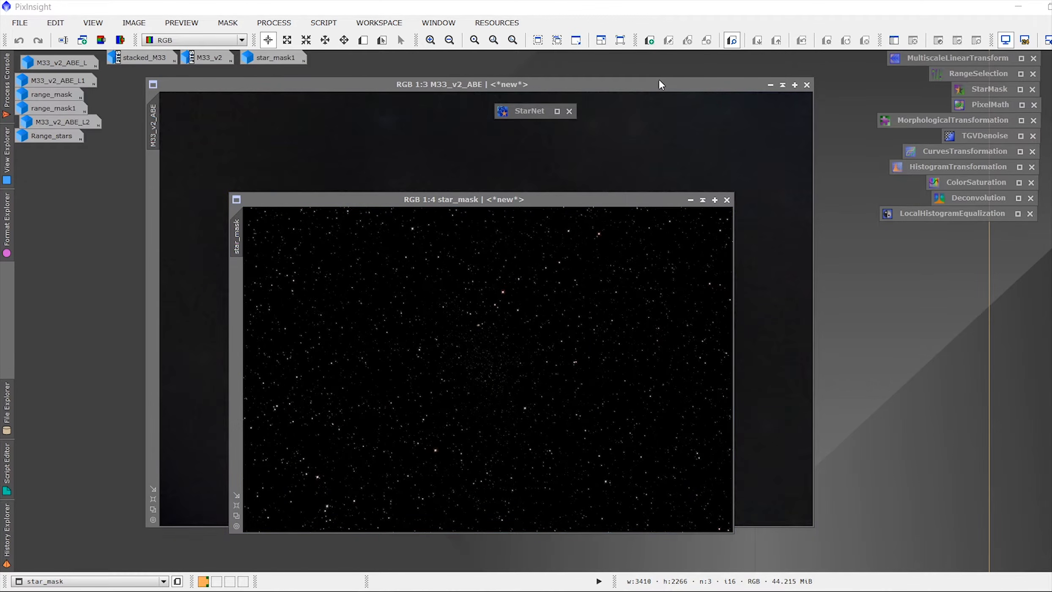
{"action": "left_click_drag", "start_coordinate": [516, 200], "coordinate": [924, 248]}
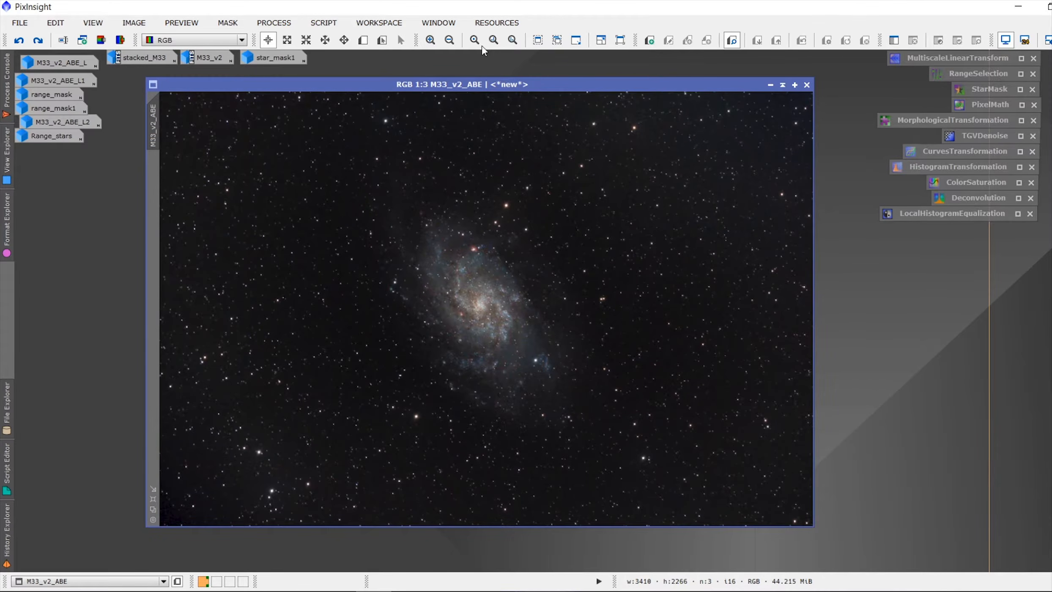
Step: Open the EZ Star Reduction script, select M33_v2_ABE as the view, and create a star mask for reduction
{"action": "left_click", "coordinate": [323, 22]}
{"action": "mouse_move", "coordinate": [362, 96]}
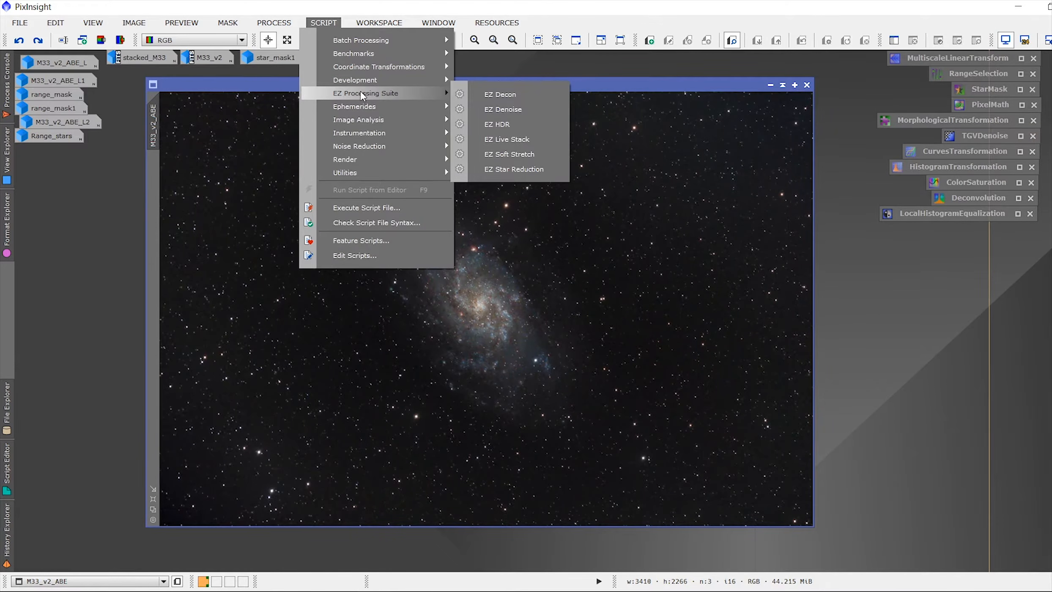
{"action": "left_click", "coordinate": [507, 168]}
{"action": "left_click", "coordinate": [525, 325]}
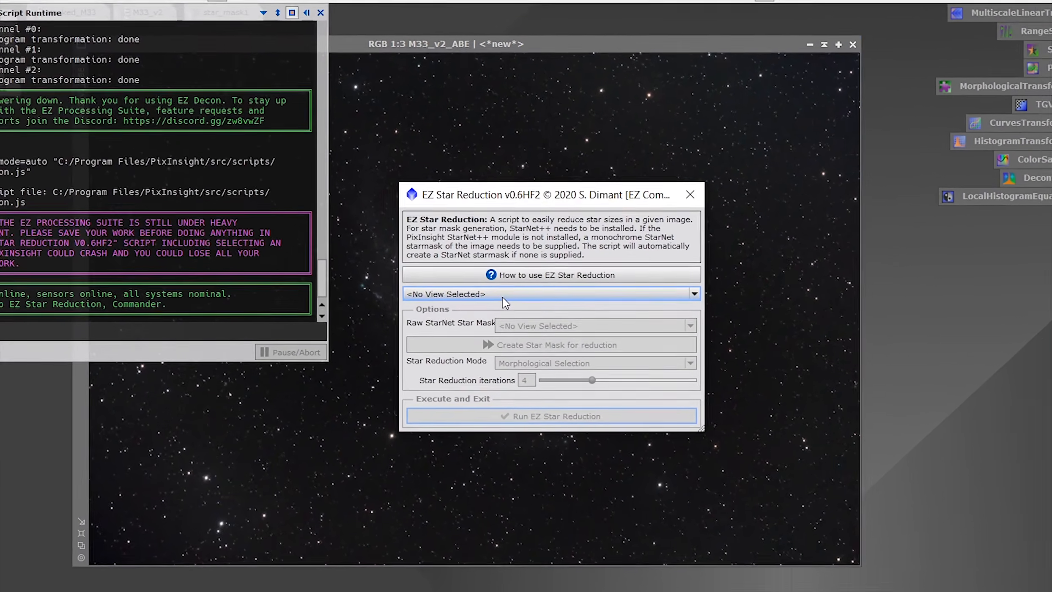
{"action": "left_click", "coordinate": [505, 299]}
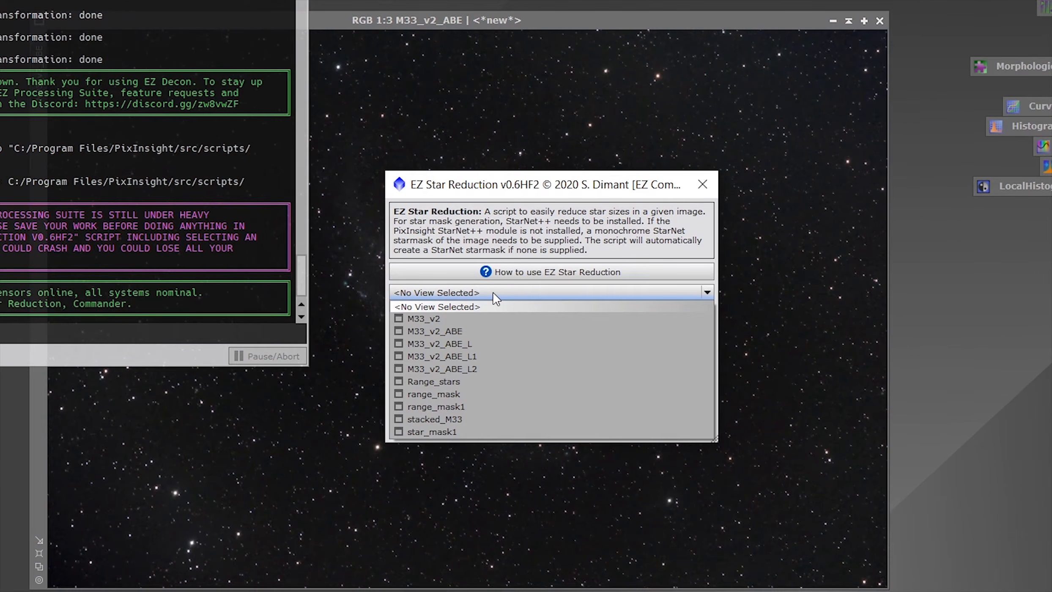
{"action": "left_click", "coordinate": [473, 332]}
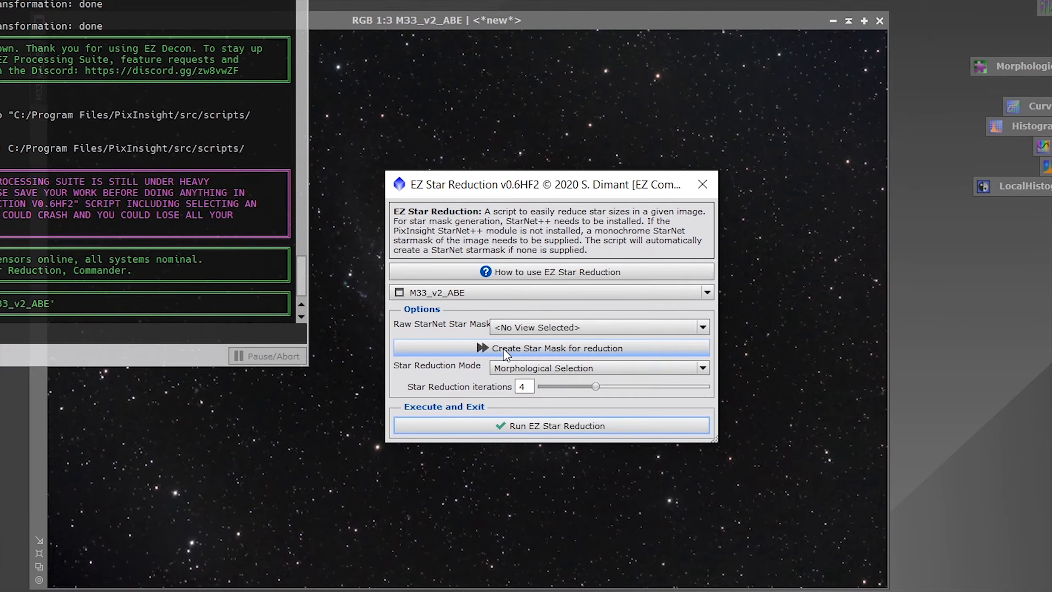
{"action": "left_click", "coordinate": [515, 349]}
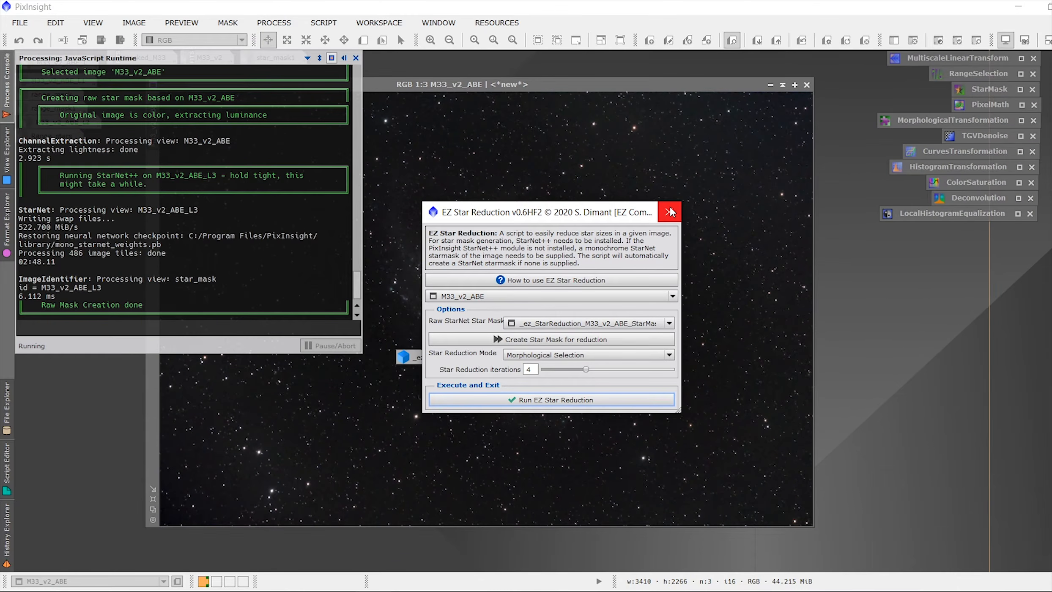
Step: Close EZ Star Reduction, restore its generated star mask window, and move it up over the galaxy image
{"action": "left_click", "coordinate": [686, 197]}
{"action": "double_click", "coordinate": [506, 361]}
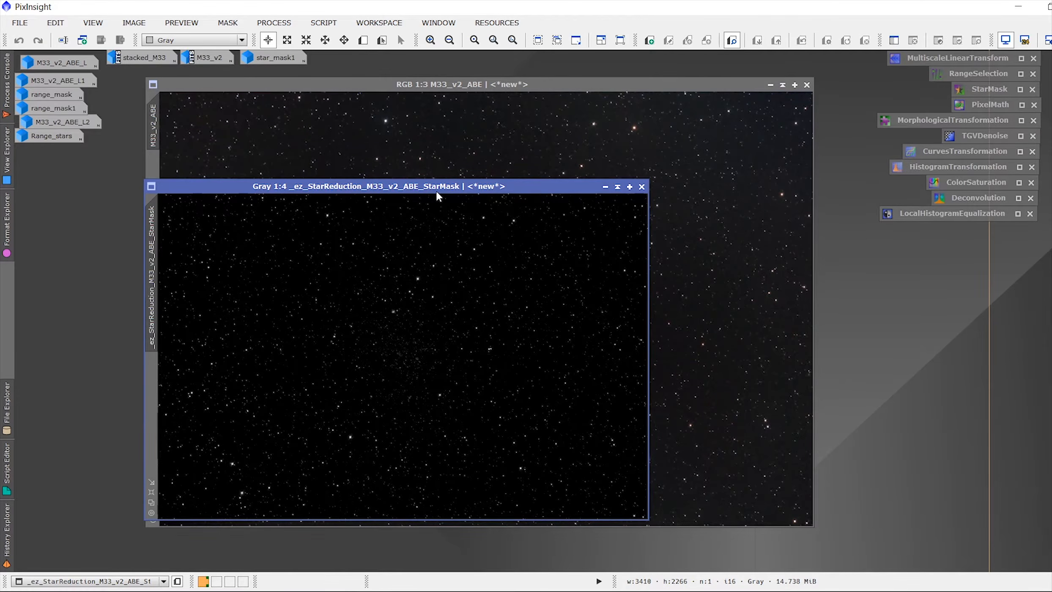
{"action": "left_click_drag", "start_coordinate": [436, 189], "coordinate": [561, 144]}
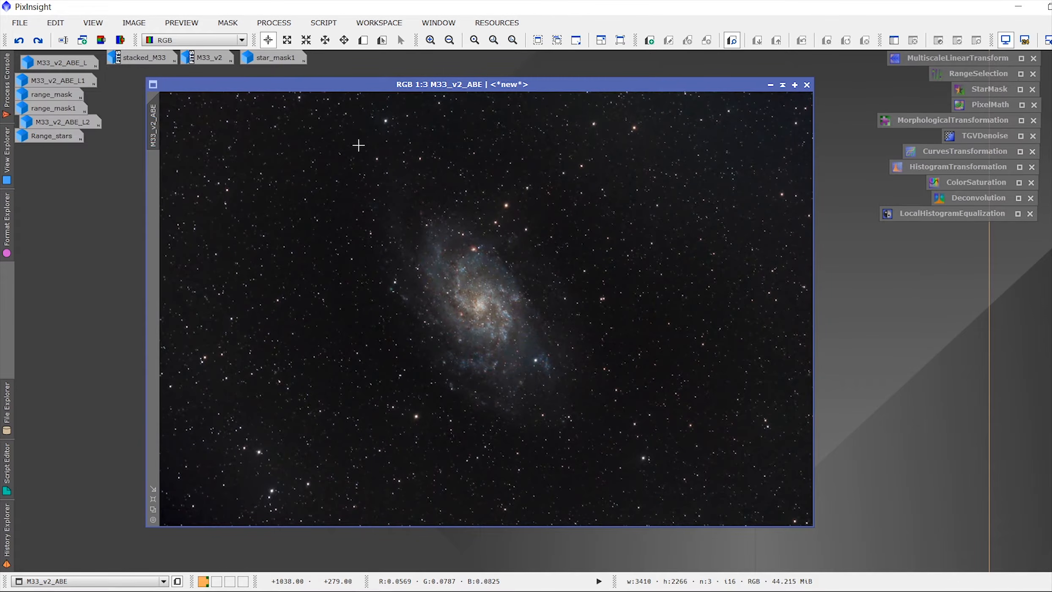
Step: Open the GAME galaxy mask editor script for M33_v2_ABE and add an ellipsoid
{"action": "left_click", "coordinate": [322, 25]}
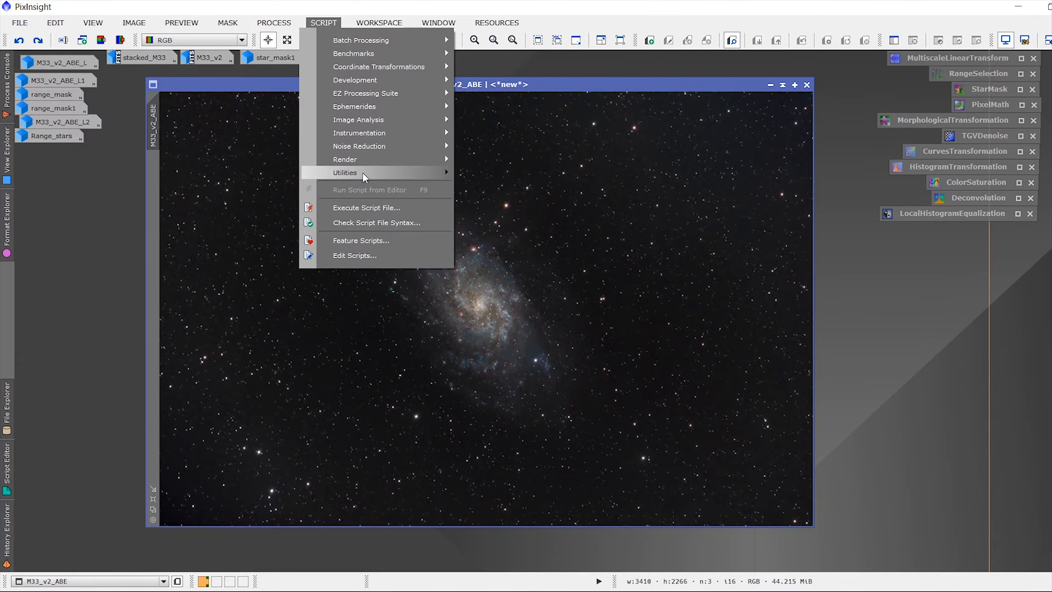
{"action": "mouse_move", "coordinate": [373, 173]}
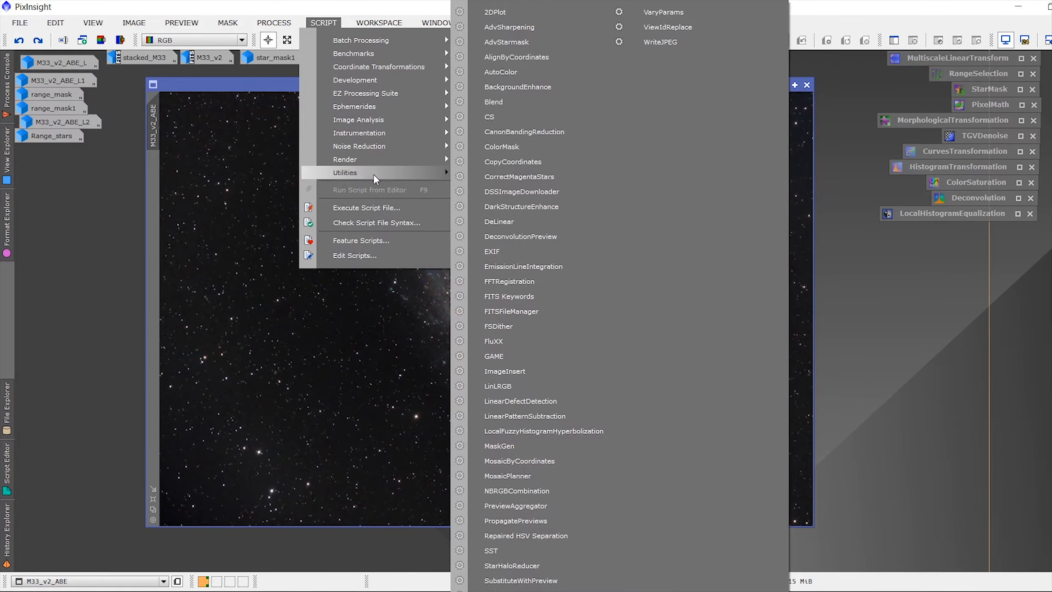
{"action": "left_click", "coordinate": [496, 356]}
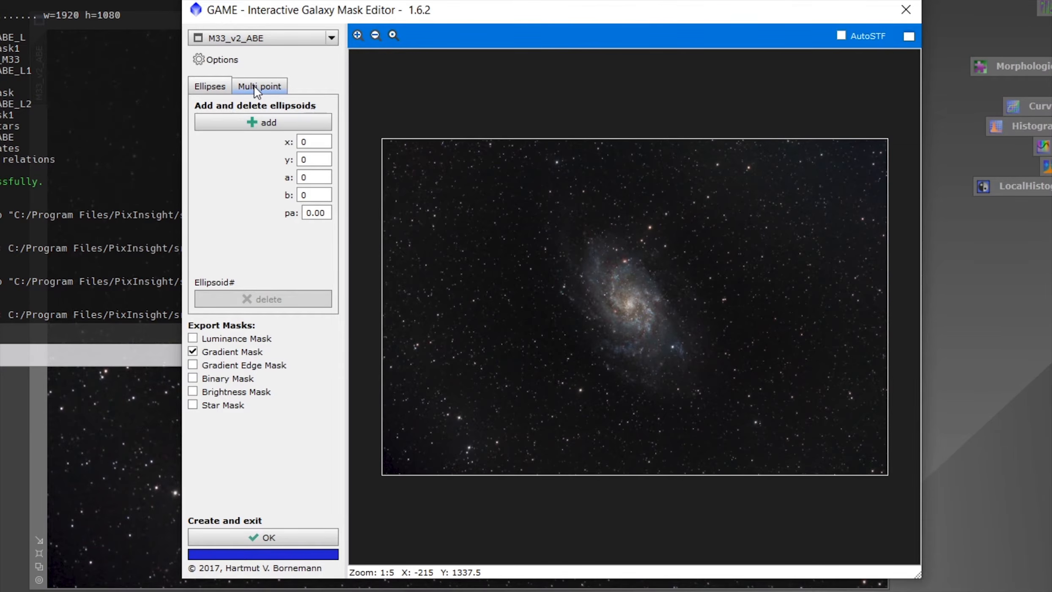
{"action": "left_click", "coordinate": [271, 127]}
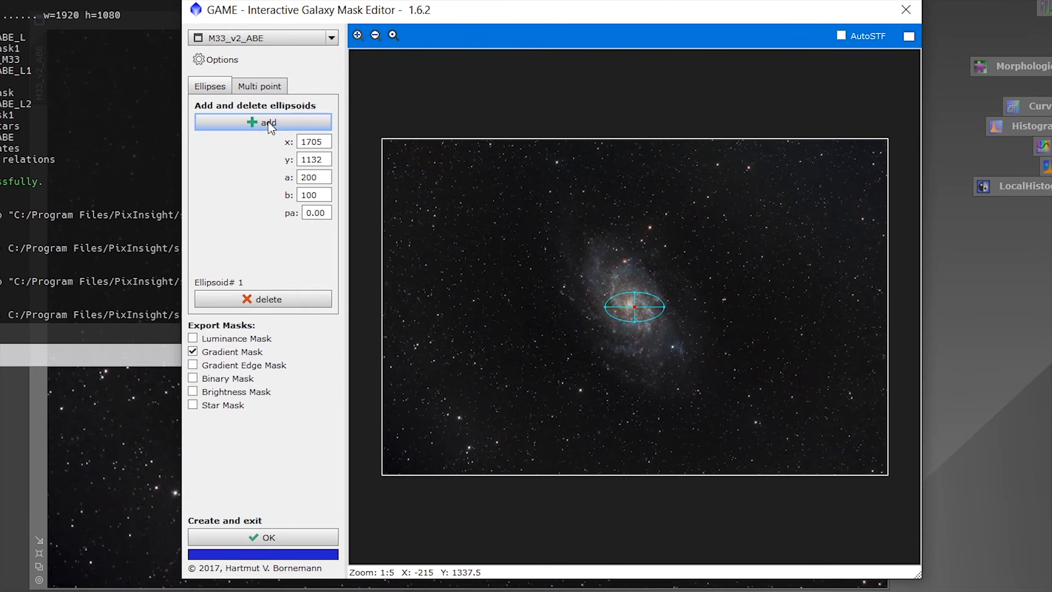
Step: Fit the ellipsoid to the galaxy, centred at about x 1659, y 1137, with a about 583, b about 226 and pa about -119
{"action": "left_click", "coordinate": [357, 36]}
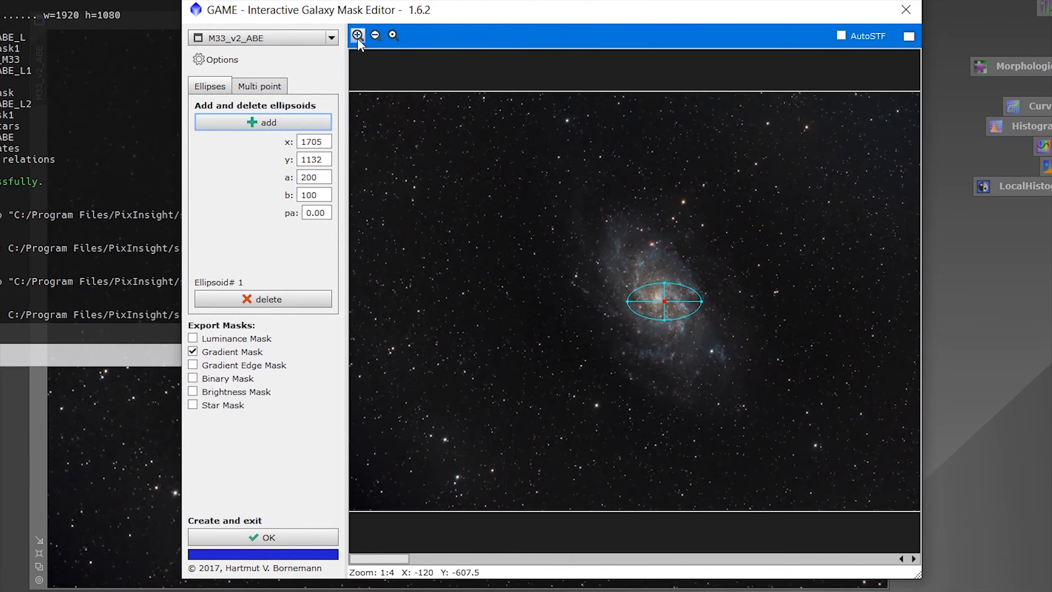
{"action": "left_click", "coordinate": [358, 36]}
{"action": "left_click_drag", "start_coordinate": [626, 330], "coordinate": [590, 214]}
{"action": "left_click_drag", "start_coordinate": [675, 329], "coordinate": [664, 329]}
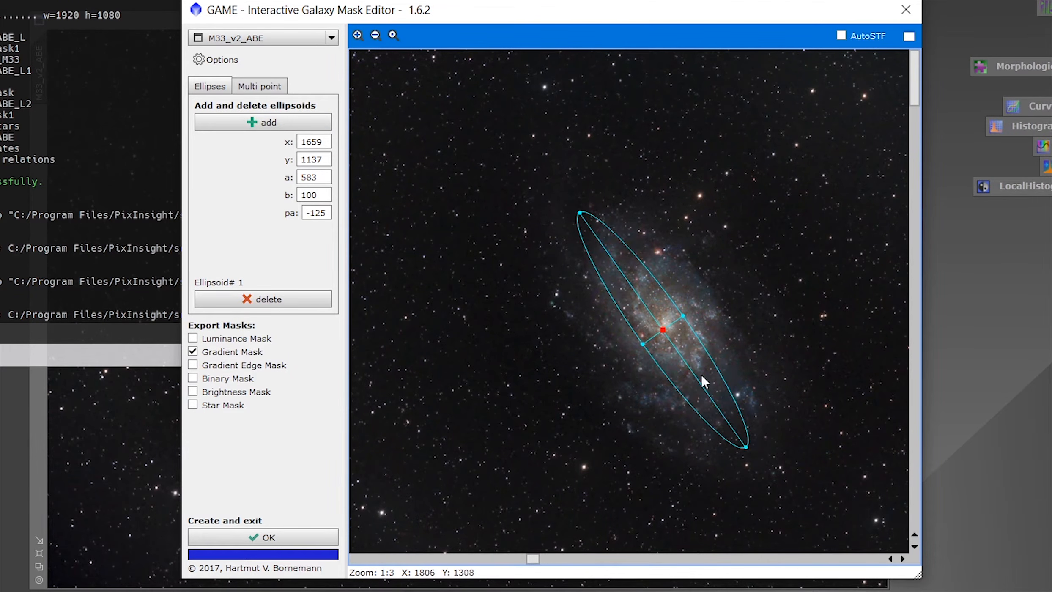
{"action": "left_click_drag", "start_coordinate": [682, 316], "coordinate": [712, 302]}
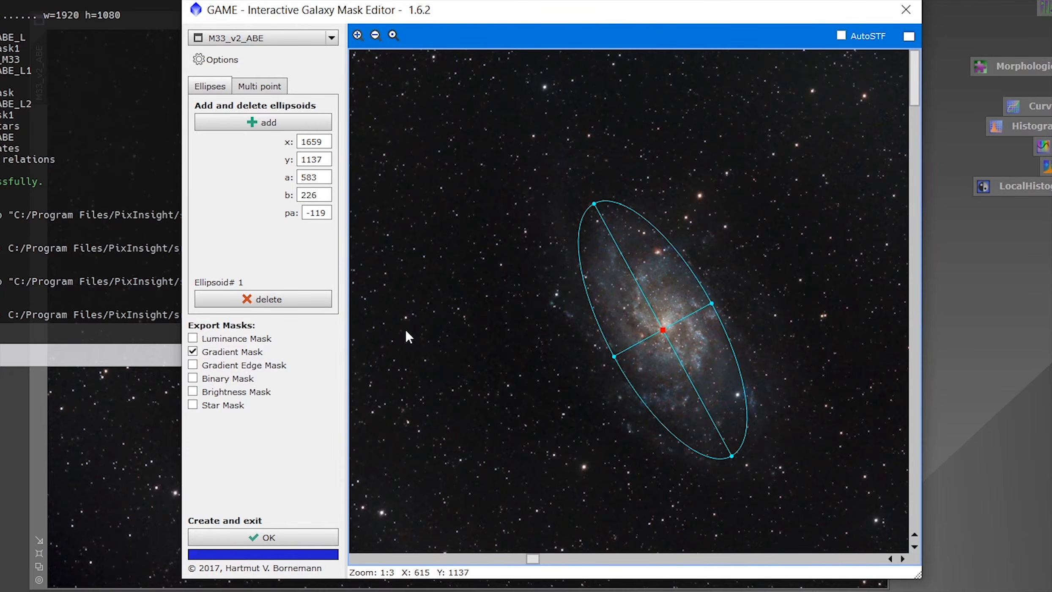
Step: Generate gradient and star masks from the ellipsoid, and minimise both resulting mask windows
{"action": "left_click", "coordinate": [197, 407]}
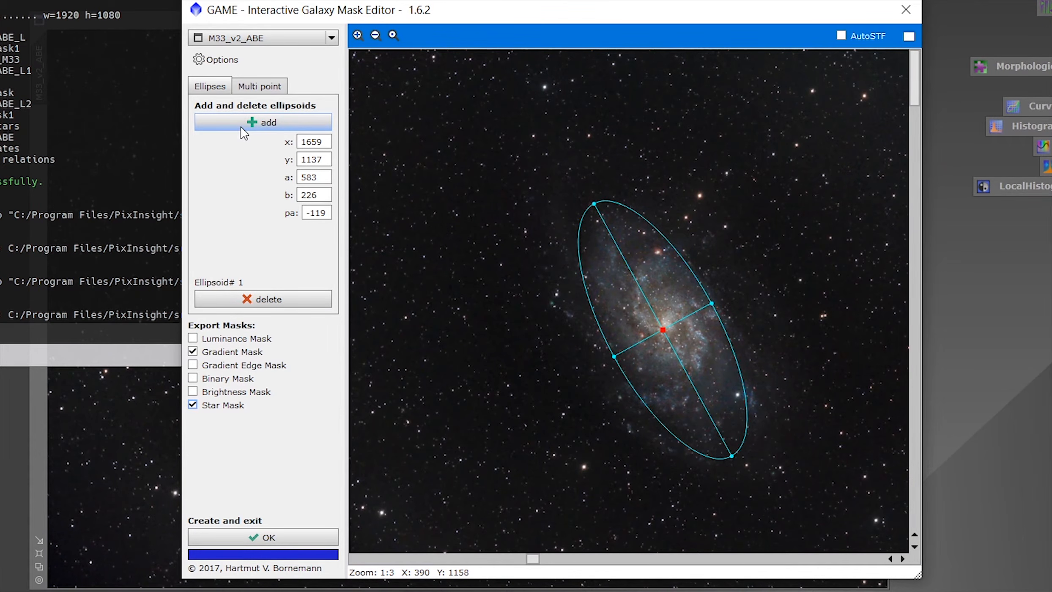
{"action": "left_click", "coordinate": [256, 539]}
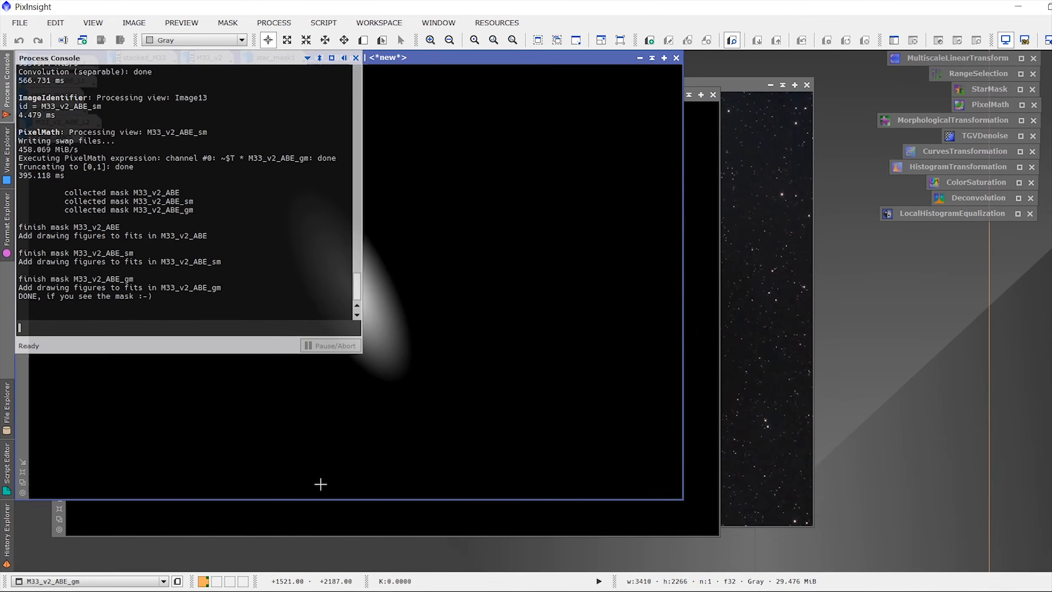
{"action": "left_click_drag", "start_coordinate": [439, 60], "coordinate": [723, 119]}
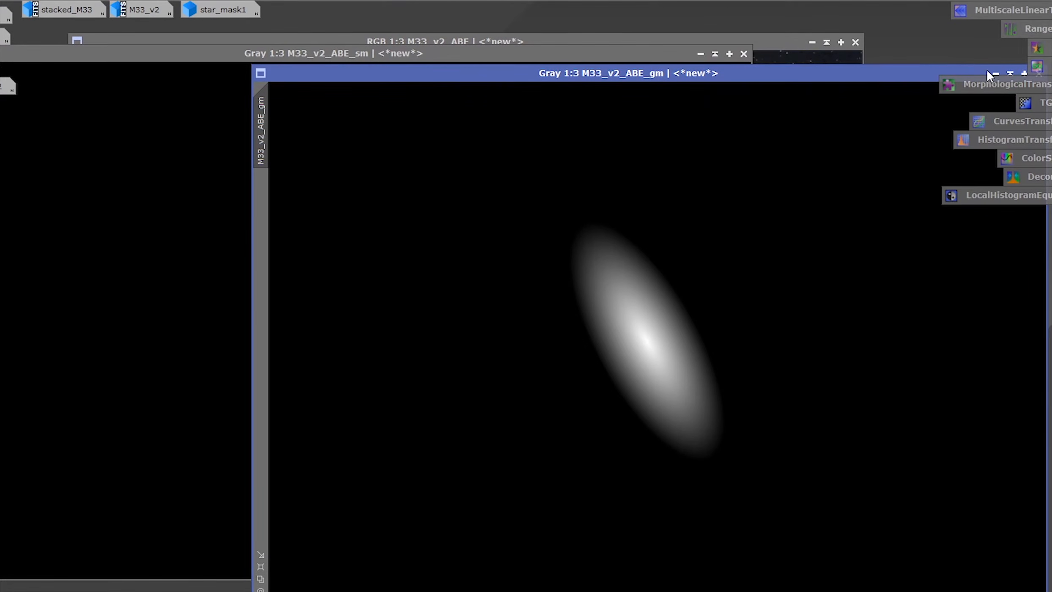
{"action": "left_click", "coordinate": [995, 72]}
{"action": "left_click_drag", "start_coordinate": [567, 54], "coordinate": [733, 66]}
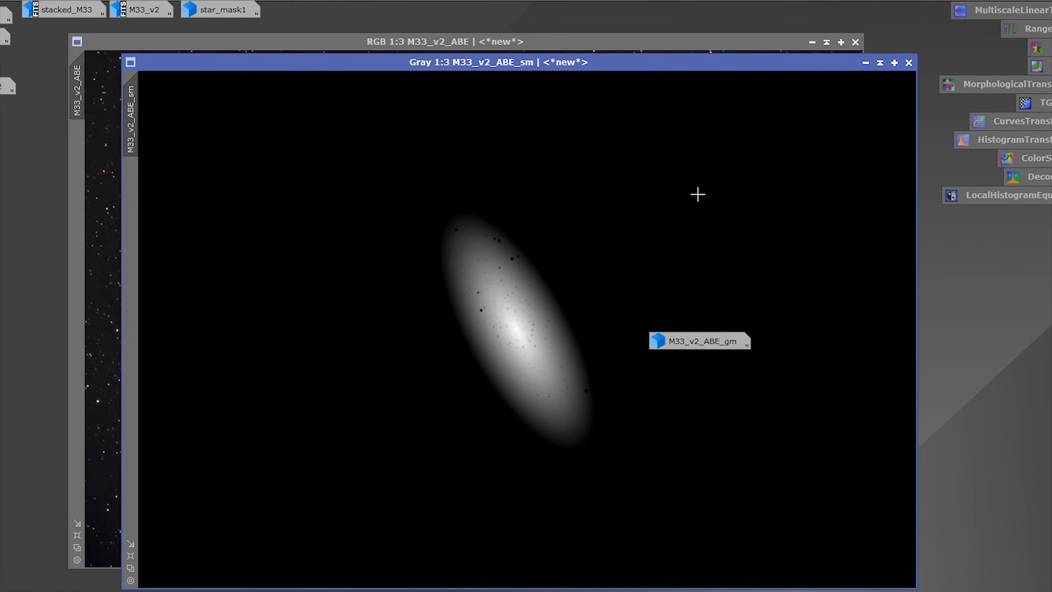
{"action": "left_click", "coordinate": [865, 63]}
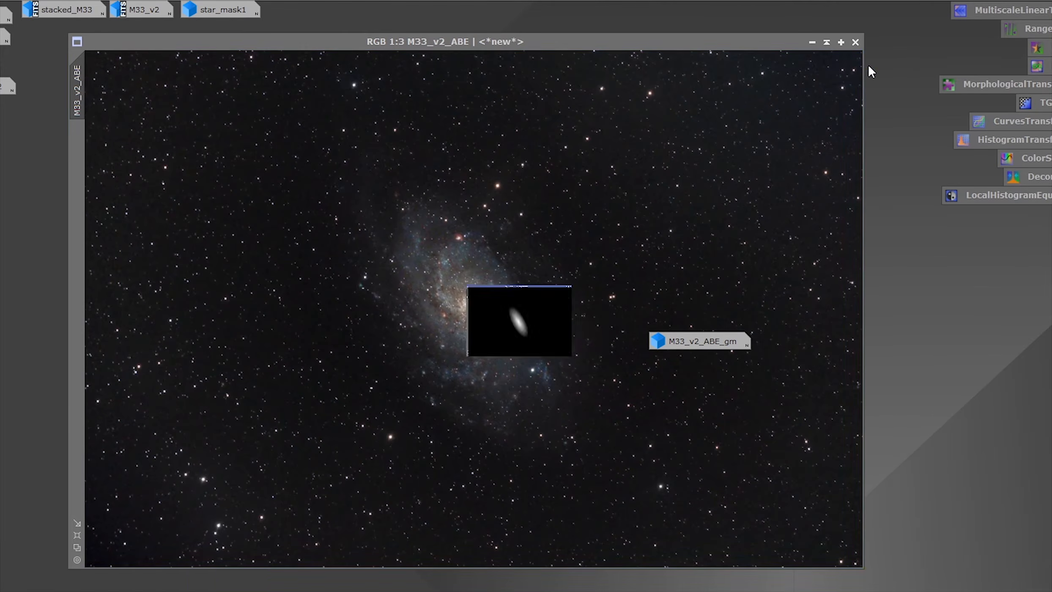
Step: Line up the minimised M33_v2_ABE_sm and M33_v2_ABE_gm masks beneath the Range_stars icon
{"action": "left_click_drag", "start_coordinate": [557, 333], "coordinate": [98, 200]}
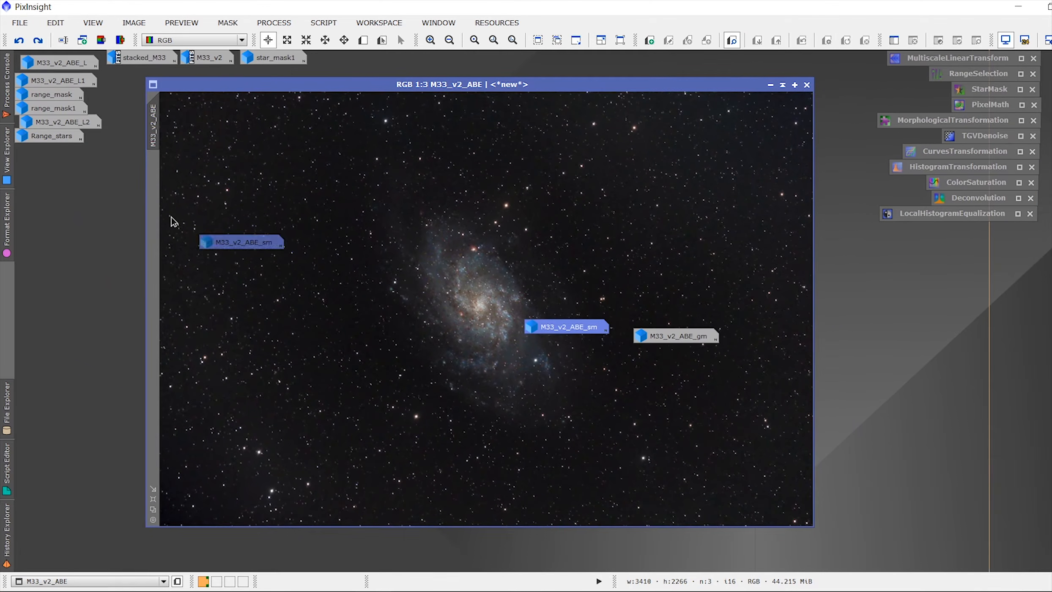
{"action": "left_click_drag", "start_coordinate": [171, 217], "coordinate": [63, 157]}
{"action": "left_click_drag", "start_coordinate": [672, 340], "coordinate": [64, 169]}
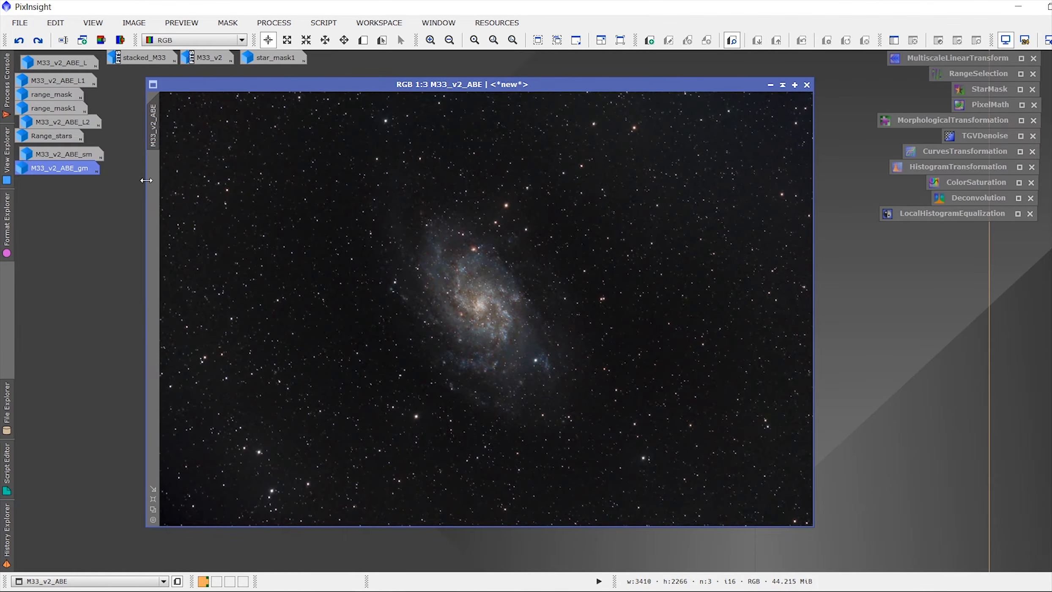
Step: Reopen the GAME script for M33_v2_ABE and delete the existing ellipsoid around the galaxy
{"action": "left_click", "coordinate": [324, 23]}
{"action": "mouse_move", "coordinate": [351, 171]}
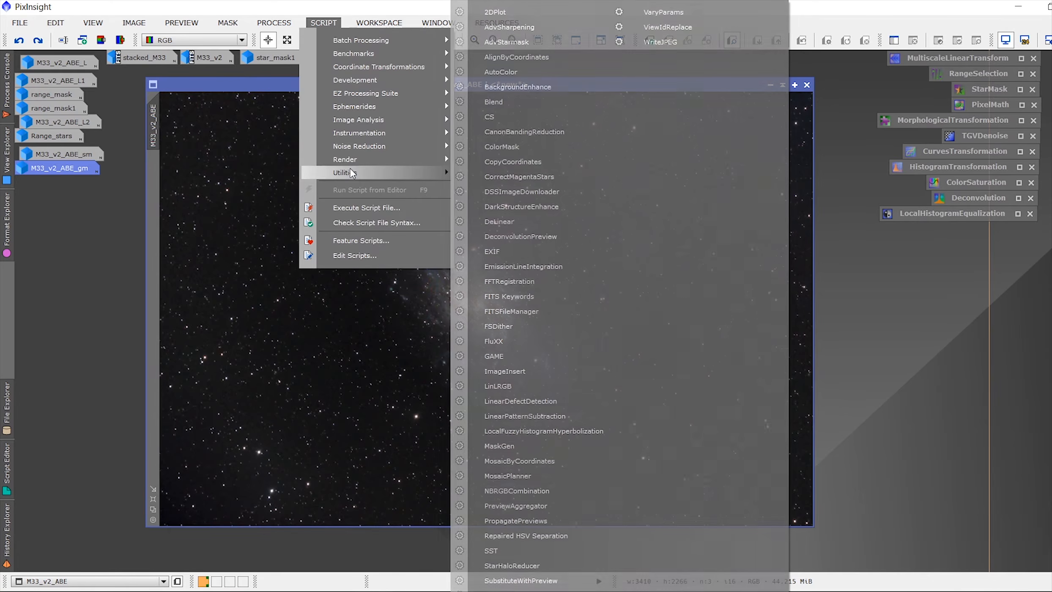
{"action": "left_click", "coordinate": [498, 357]}
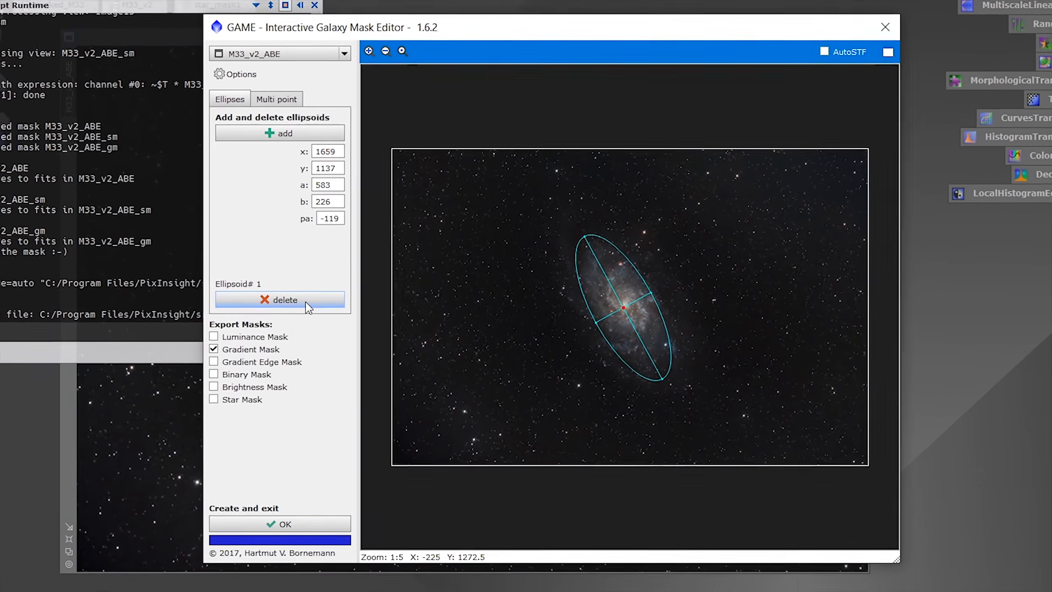
{"action": "left_click", "coordinate": [306, 300]}
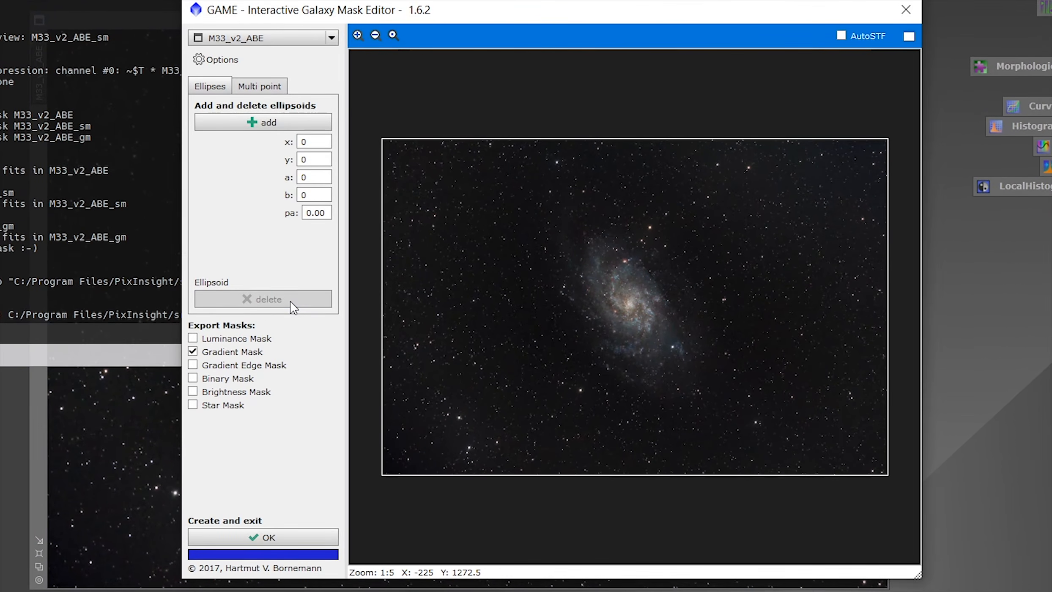
Step: Add a multi-point curve with three points at the galaxy's upper-left end, lower-left side and lower-right end
{"action": "left_click", "coordinate": [262, 88]}
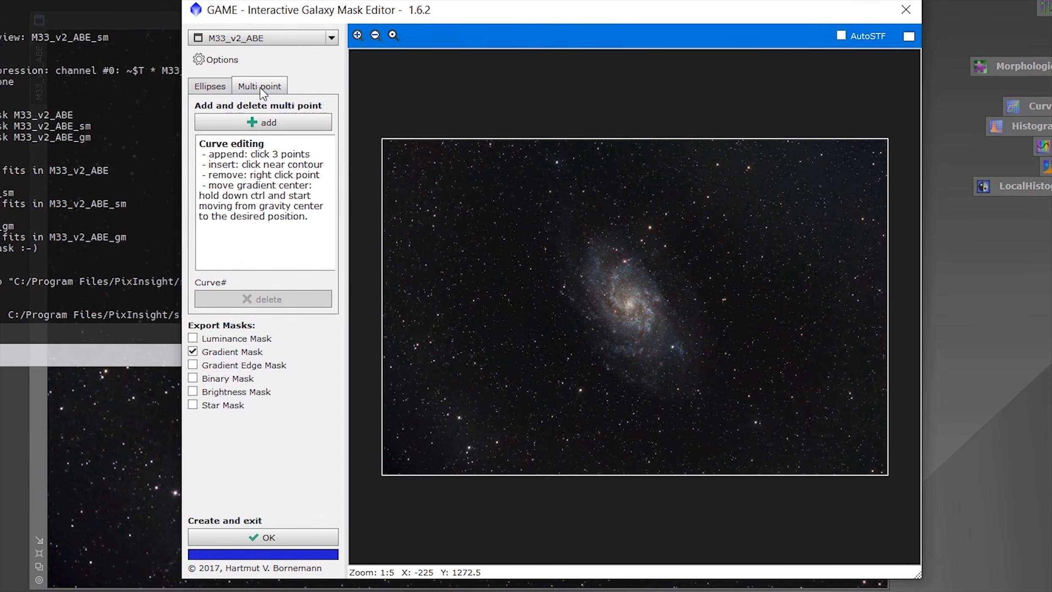
{"action": "left_click", "coordinate": [252, 124]}
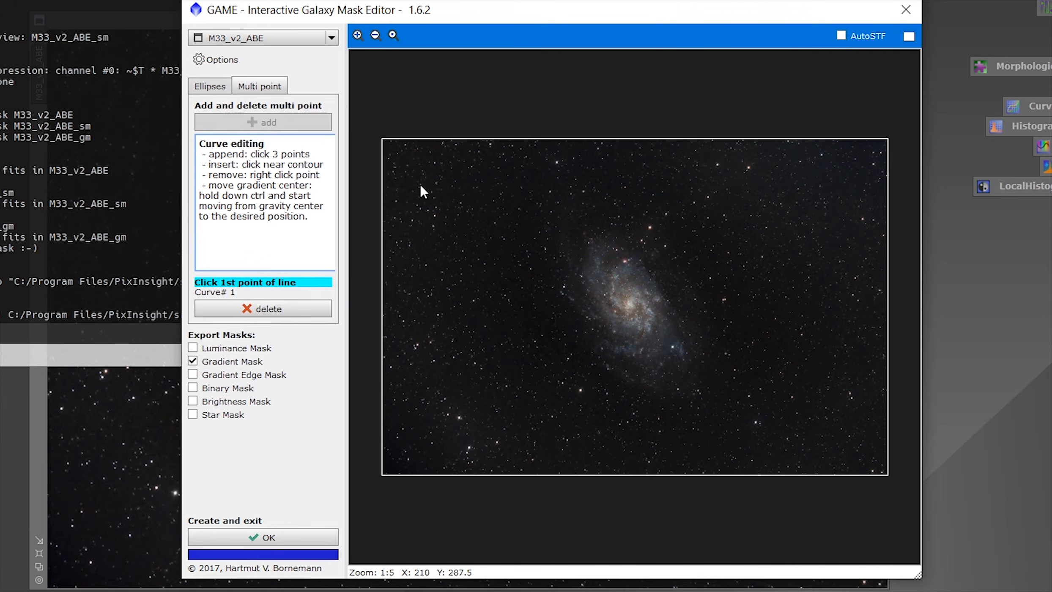
{"action": "left_click", "coordinate": [592, 249]}
{"action": "left_click", "coordinate": [606, 336]}
{"action": "left_click", "coordinate": [684, 352]}
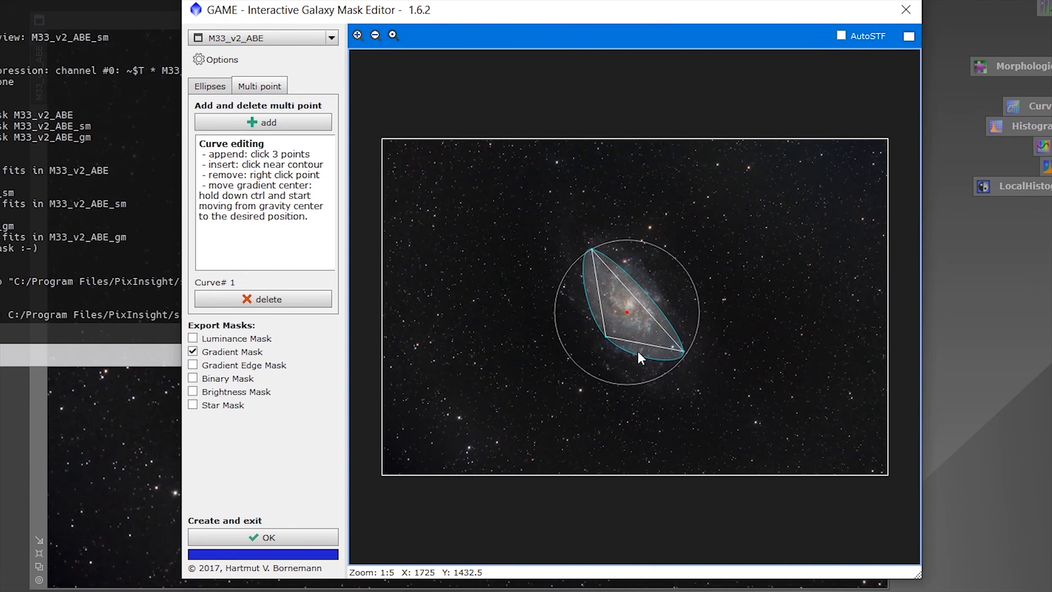
Step: Insert extra points along the curve's lower, upper-right and left sides and pull them outward to follow the galaxy's outline
{"action": "left_click_drag", "start_coordinate": [637, 350], "coordinate": [637, 364]}
{"action": "left_click", "coordinate": [639, 283]}
{"action": "left_click", "coordinate": [640, 285]}
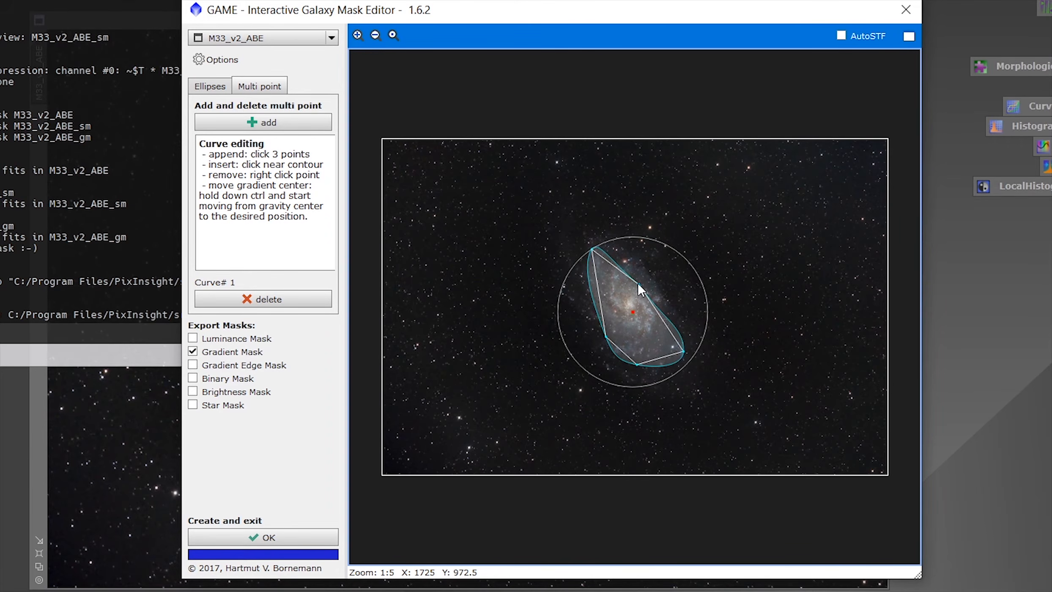
{"action": "left_click_drag", "start_coordinate": [636, 285], "coordinate": [658, 285]}
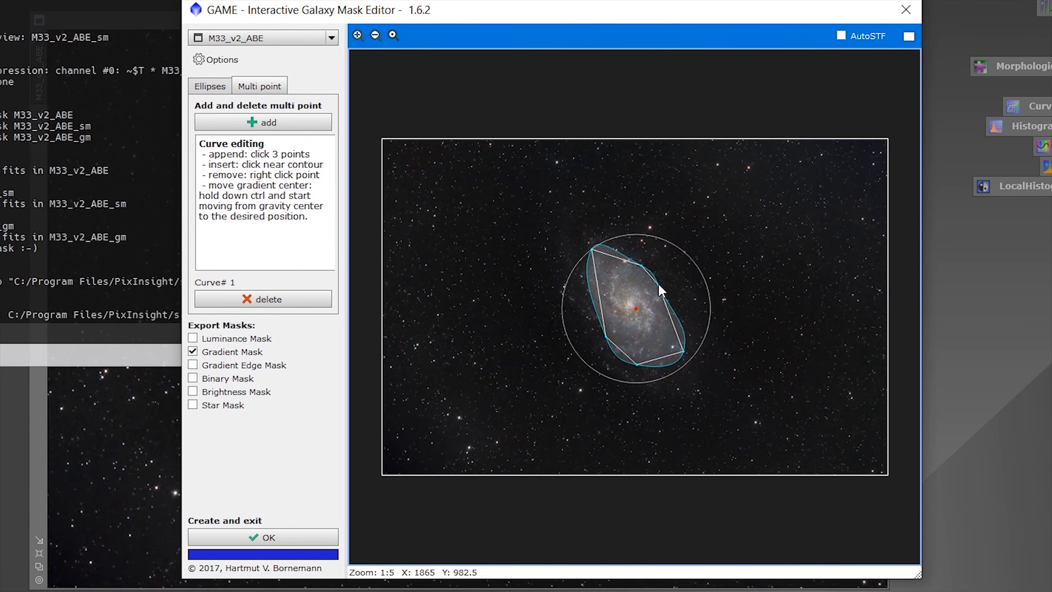
{"action": "left_click_drag", "start_coordinate": [592, 289], "coordinate": [581, 288]}
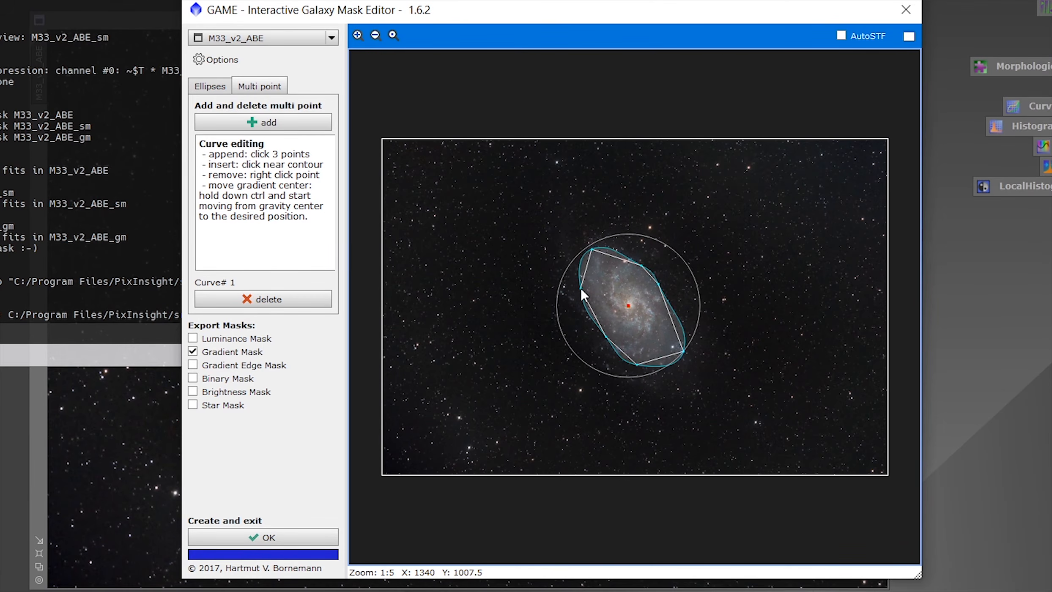
Step: Export a gradient edge mask instead of the gradient mask and generate it from the multi-point curve
{"action": "left_click", "coordinate": [194, 352]}
{"action": "left_click", "coordinate": [193, 365]}
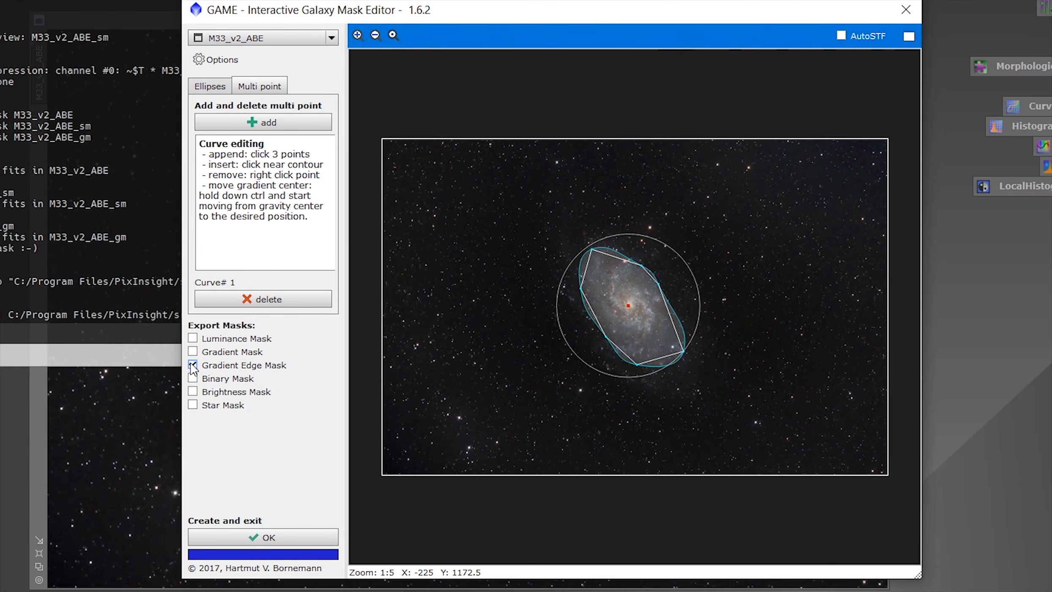
{"action": "left_click", "coordinate": [231, 539]}
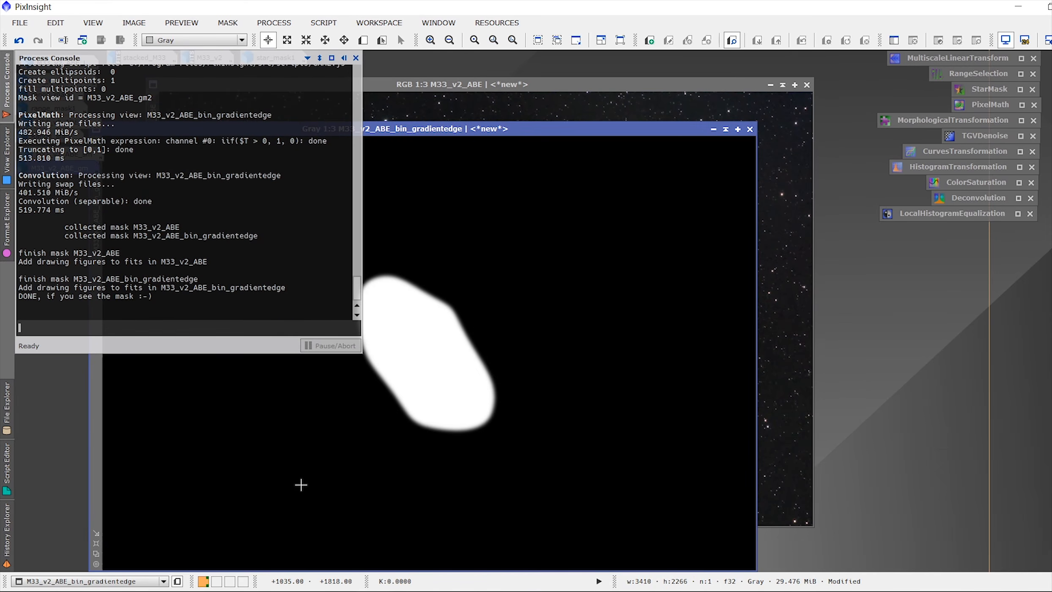
Step: Align the gradient edge mask window over the M33_v2_ABE image to compare them, and minimise the mask
{"action": "left_click_drag", "start_coordinate": [540, 126], "coordinate": [557, 86]}
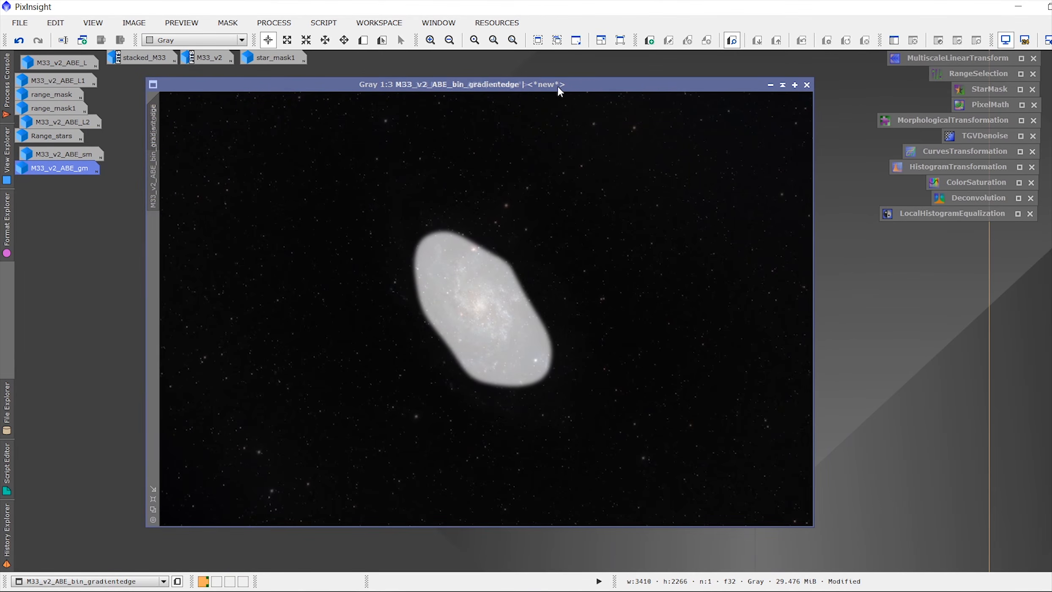
{"action": "left_click", "coordinate": [557, 86]}
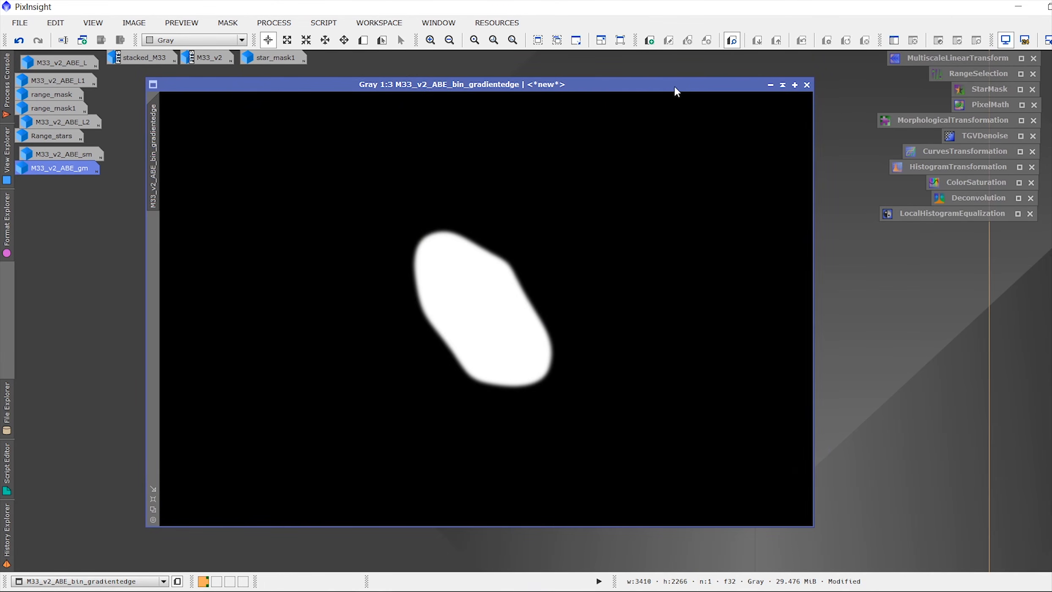
{"action": "left_click", "coordinate": [770, 86]}
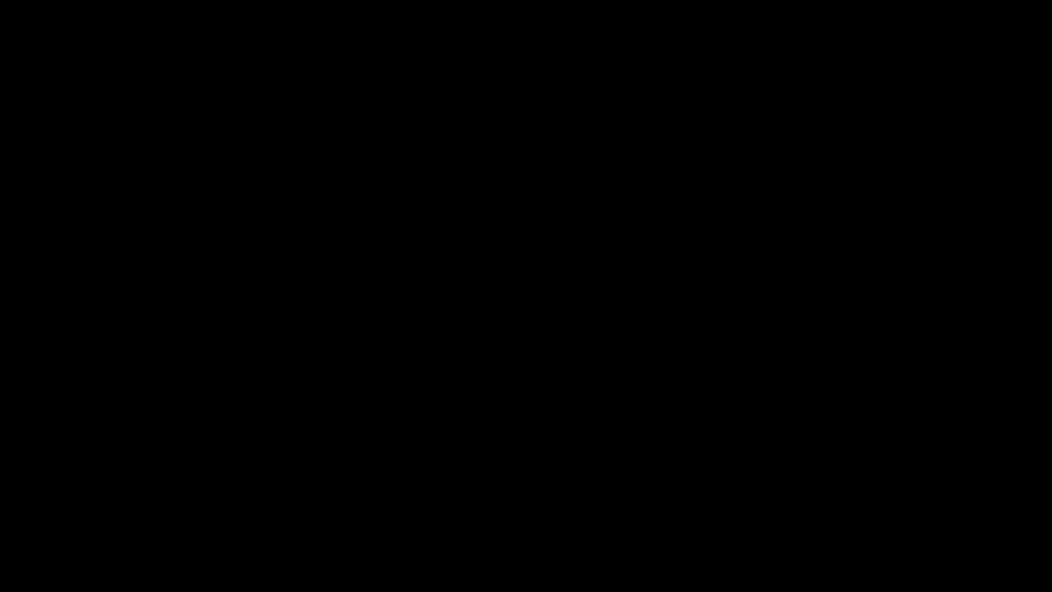